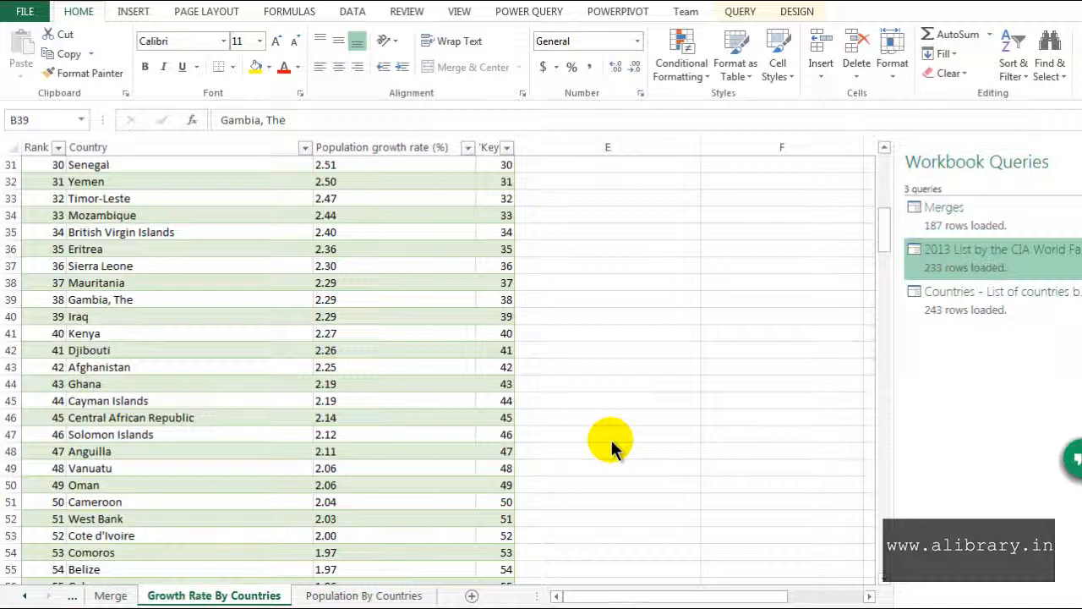
- Open the query behind the Growth Rate By Countries table for editing
click(884, 235)
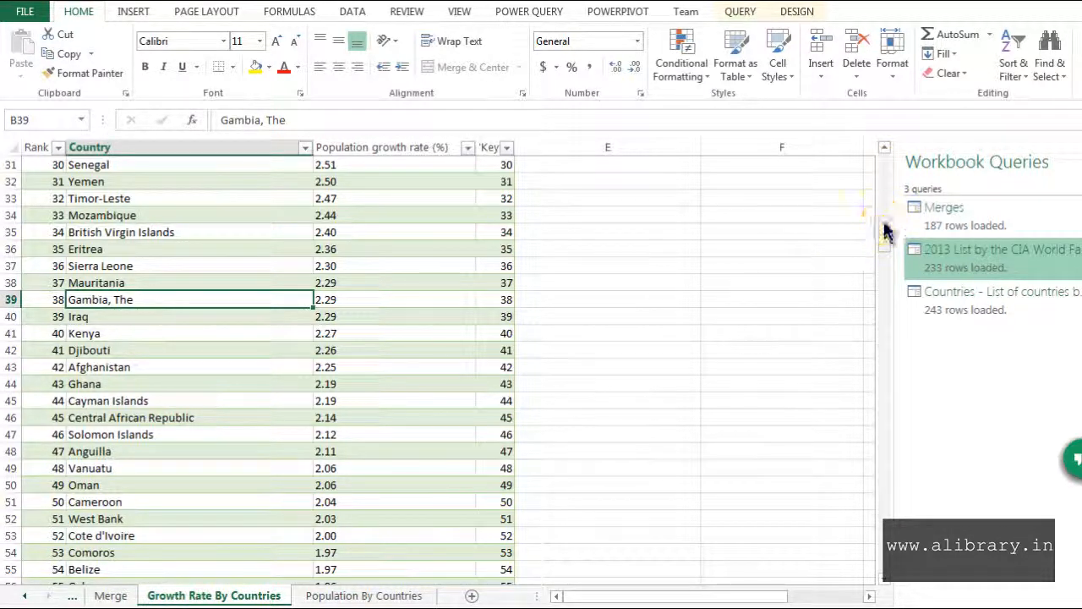
drag(884, 206, 882, 180)
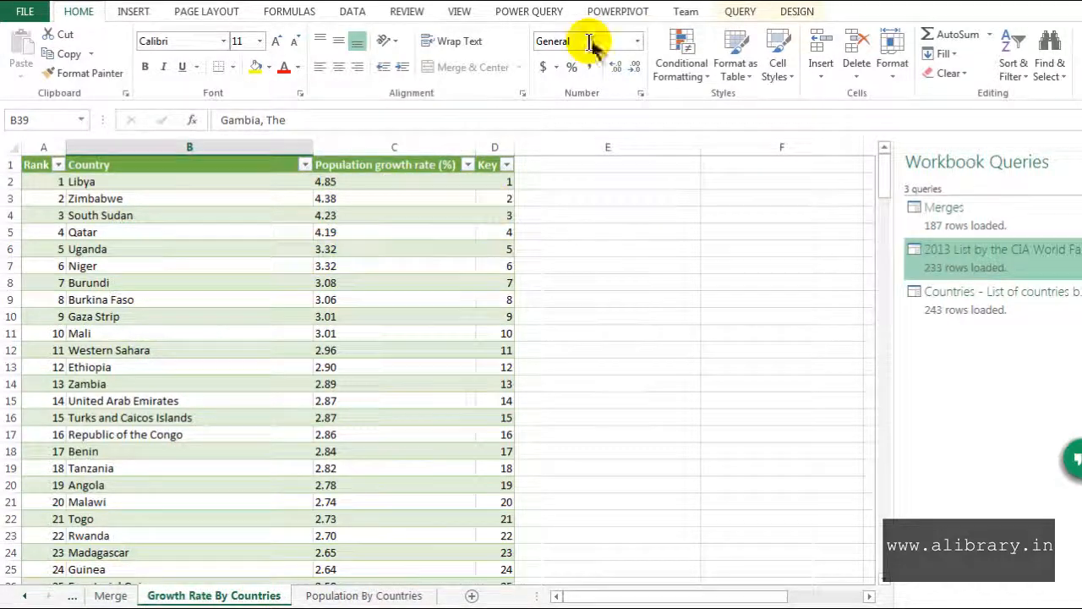
click(739, 11)
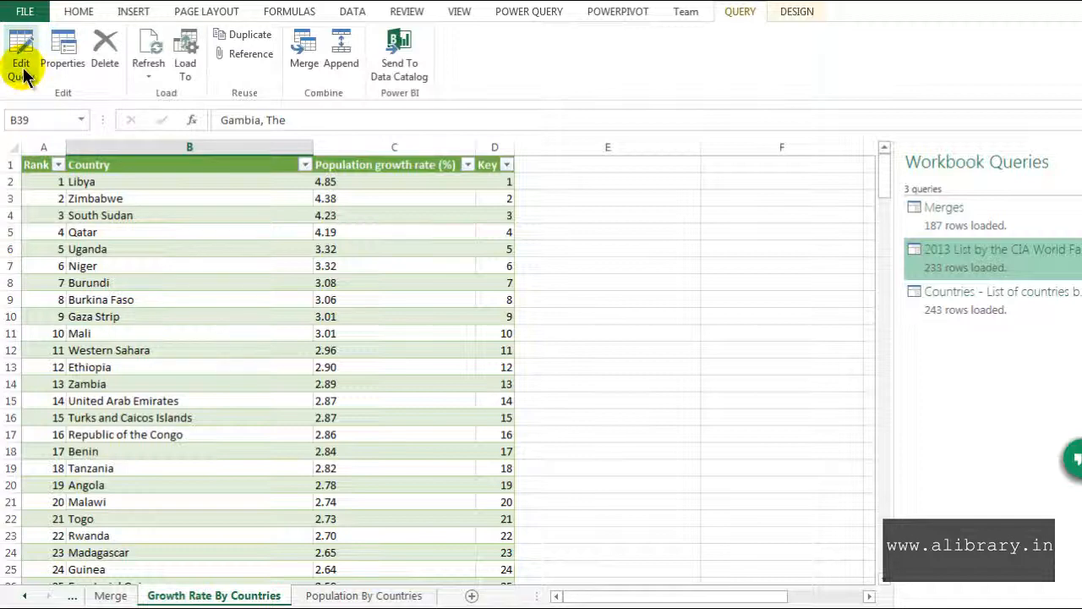
click(24, 75)
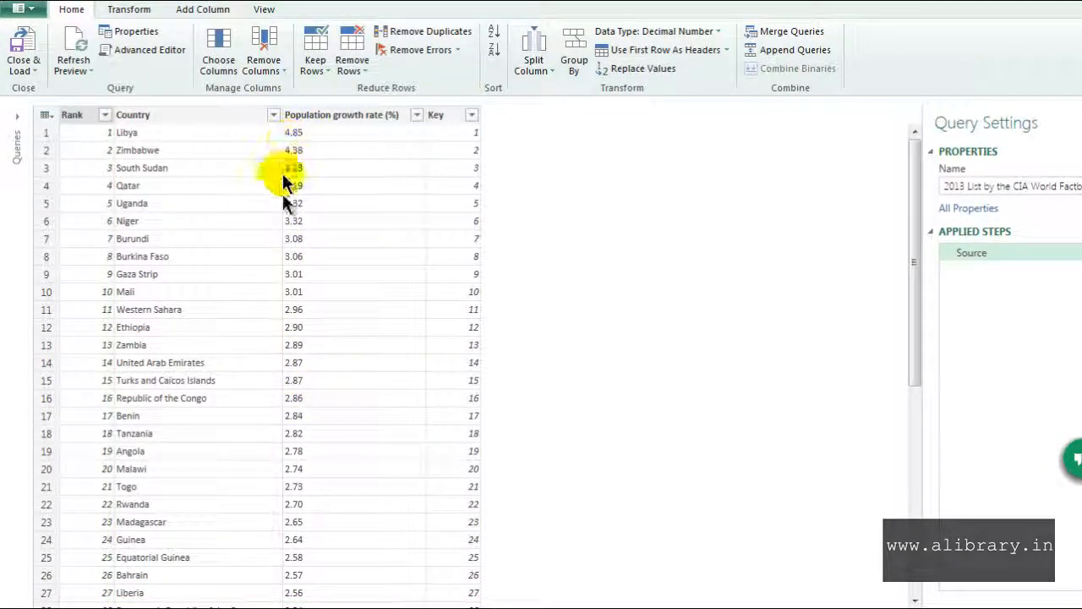
- Try converting the Population growth rate (%) column to the Decimal Number data type
click(359, 116)
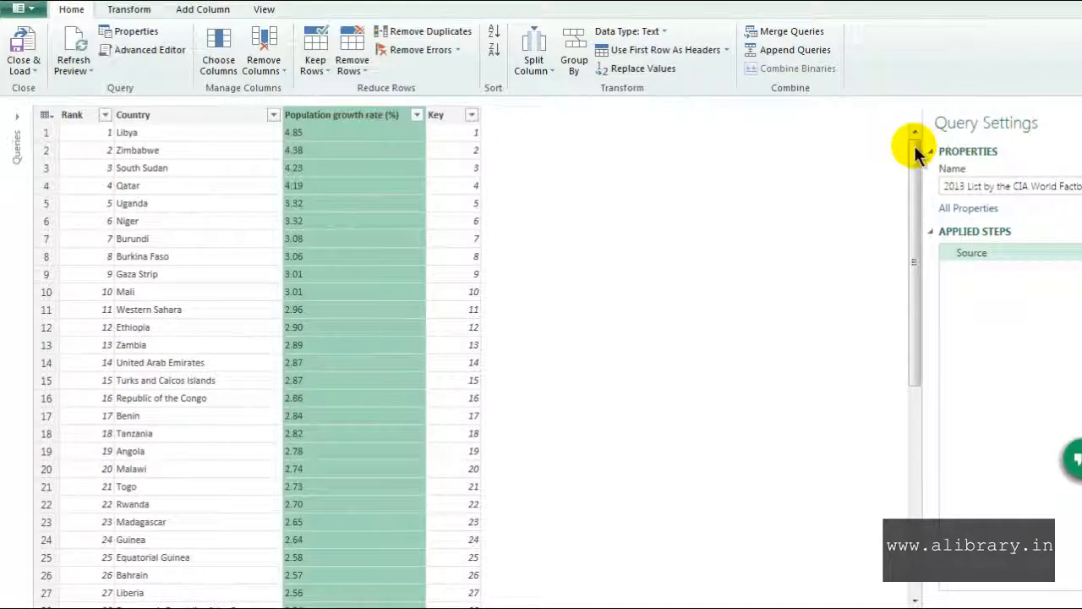
drag(917, 155, 913, 507)
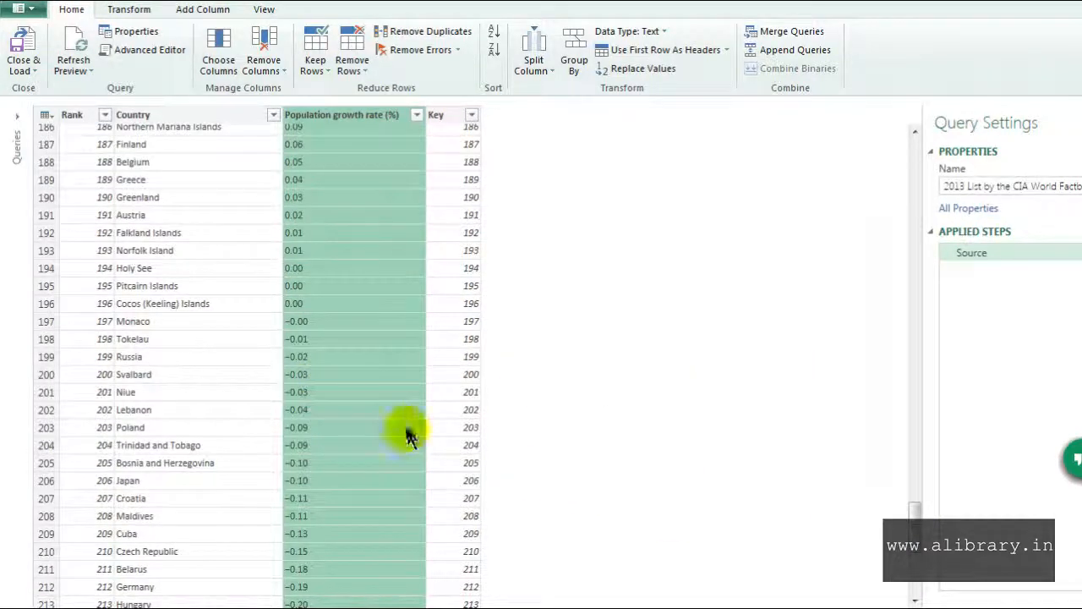
drag(915, 524, 913, 126)
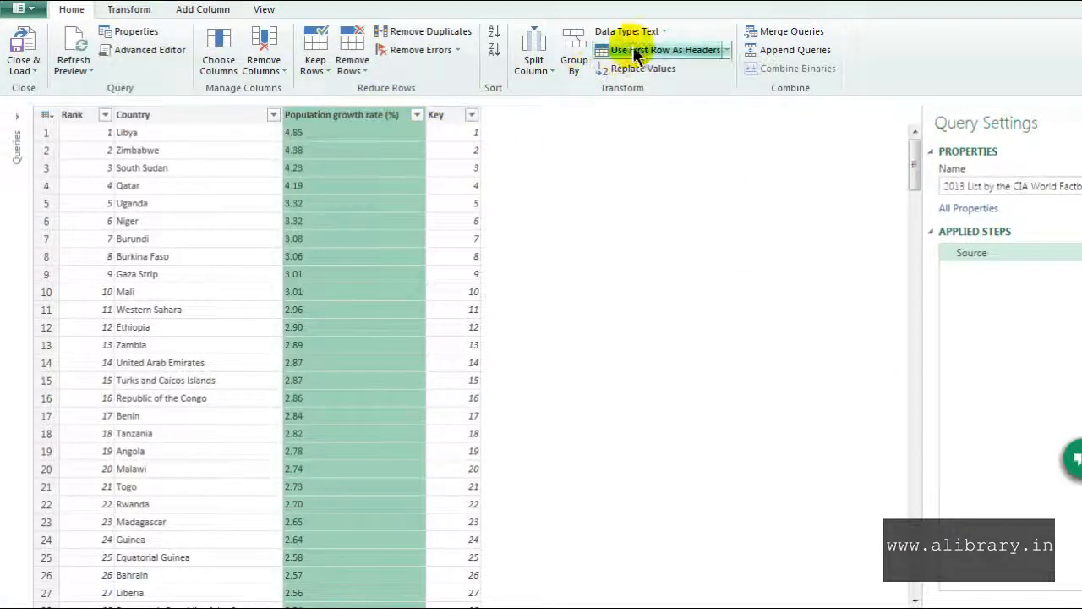
click(643, 31)
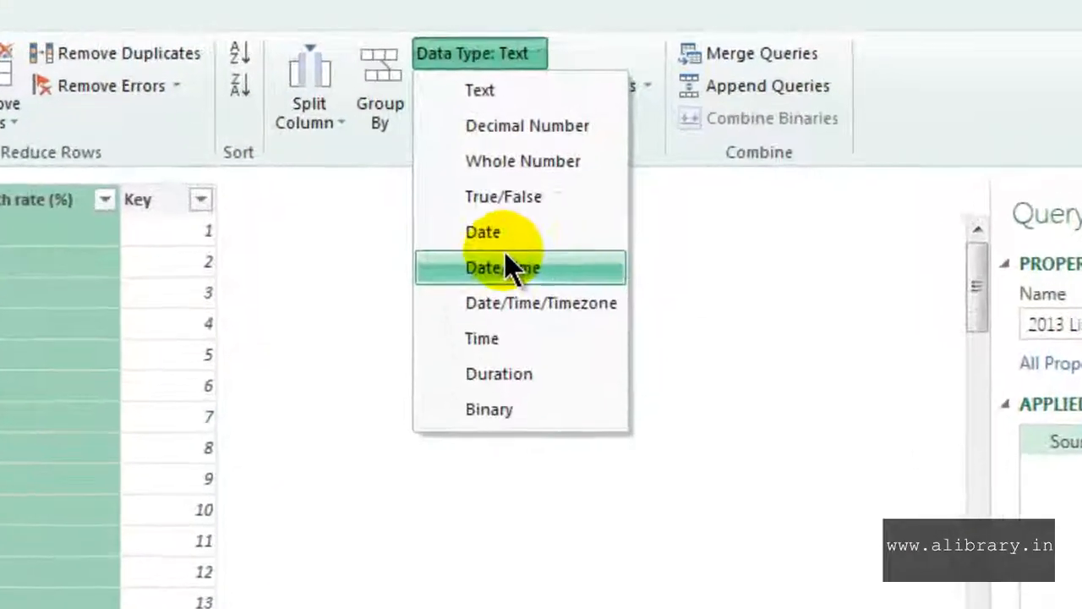
click(494, 127)
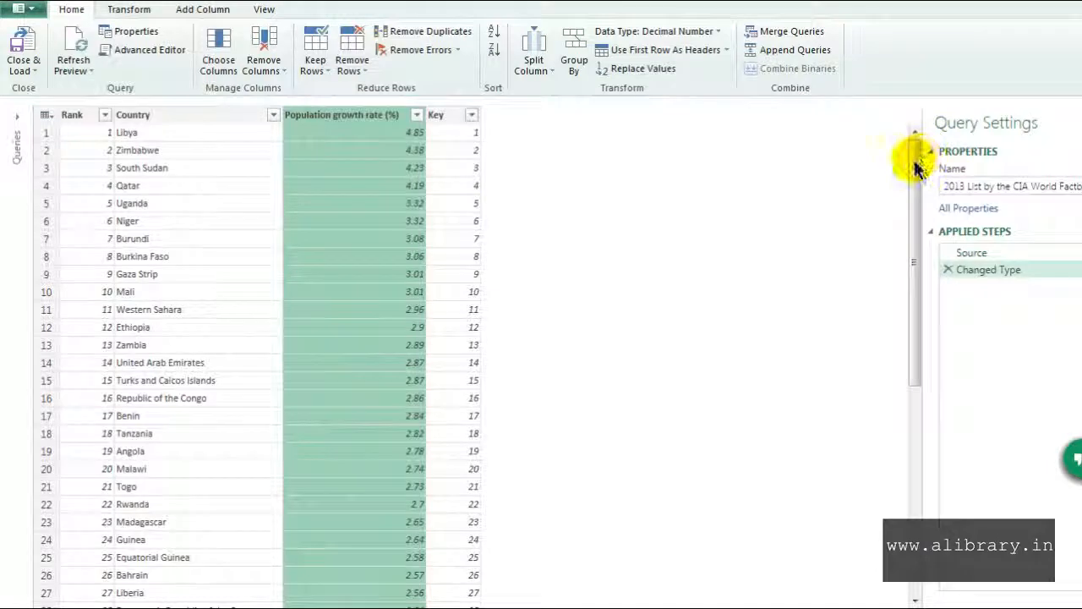
- Check the converted growth rates down to Monaco's cell, and set the Population growth rate (%) column back to Text
drag(915, 168, 948, 519)
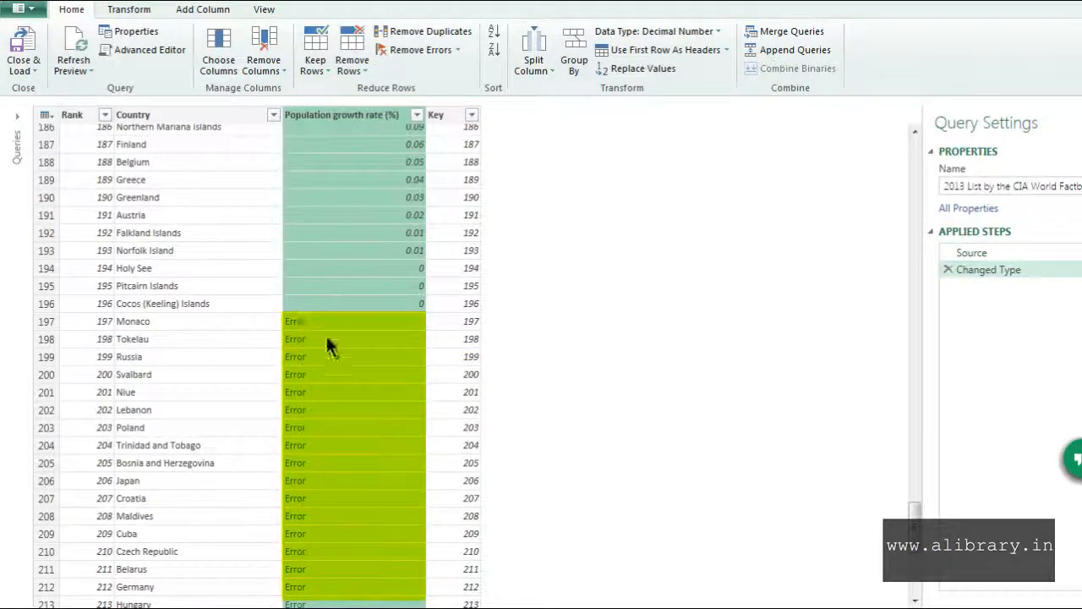
drag(913, 509, 918, 141)
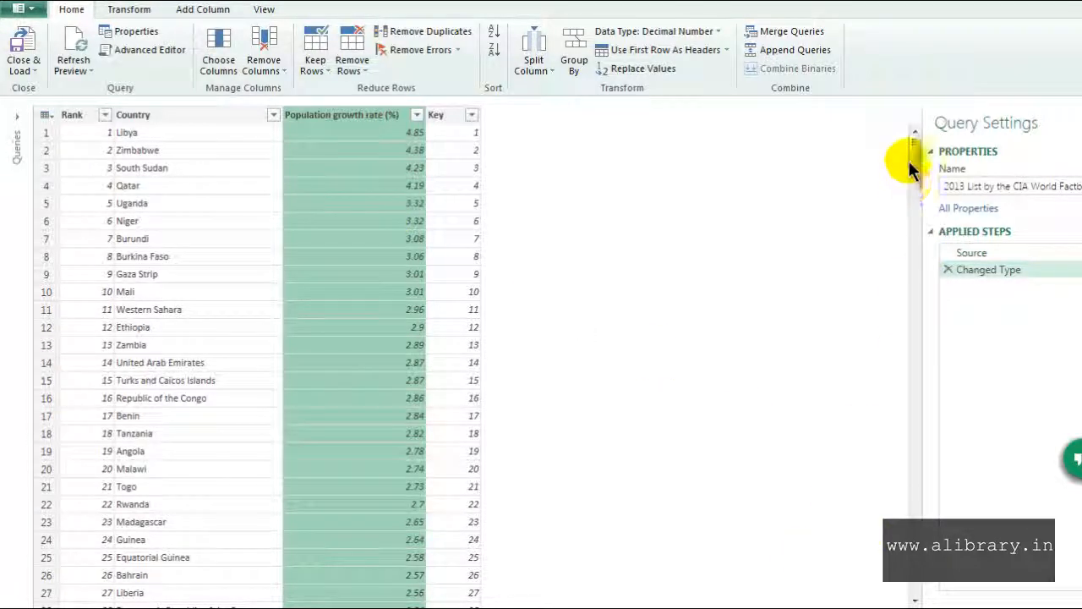
drag(913, 164, 903, 507)
click(325, 462)
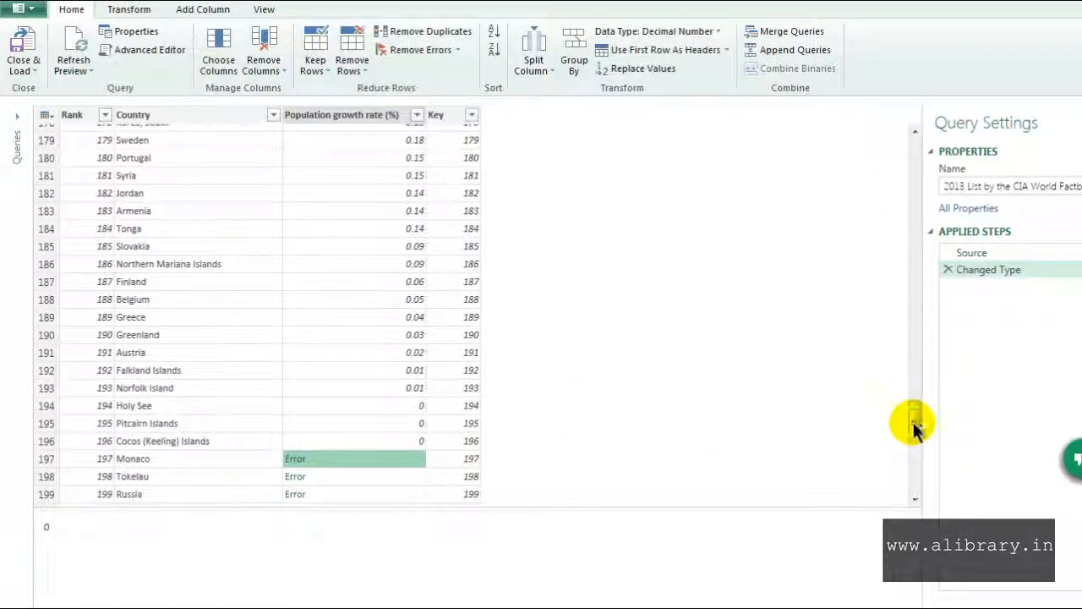
drag(915, 427, 885, 133)
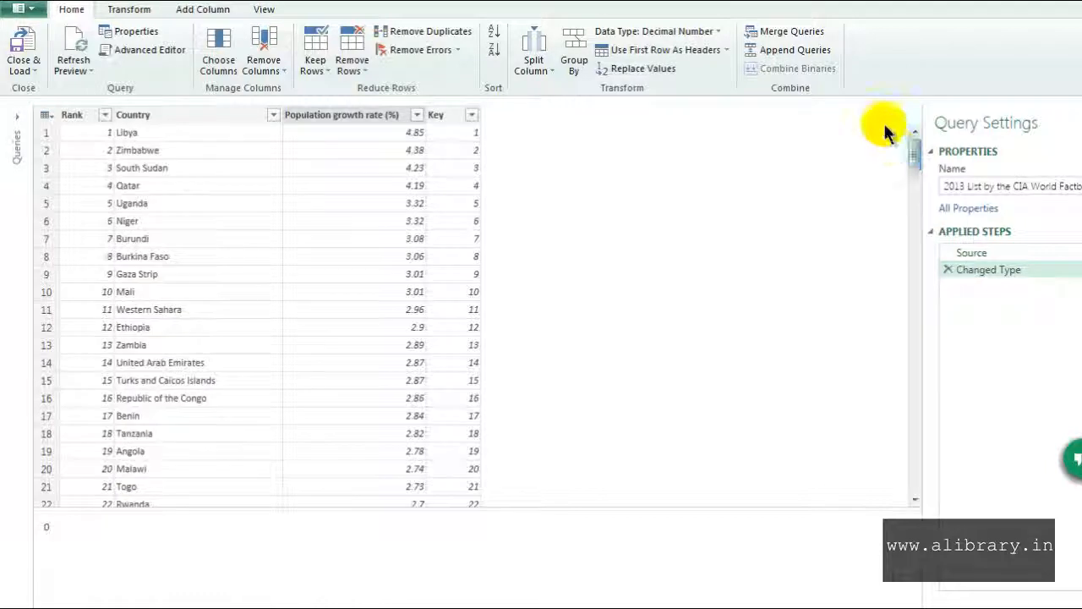
click(701, 34)
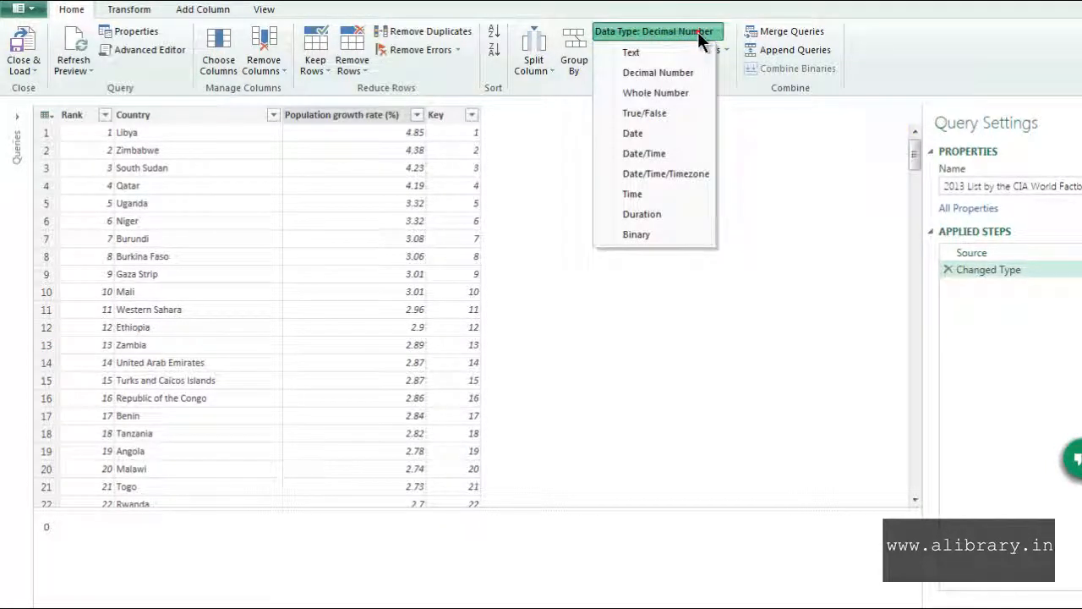
click(633, 52)
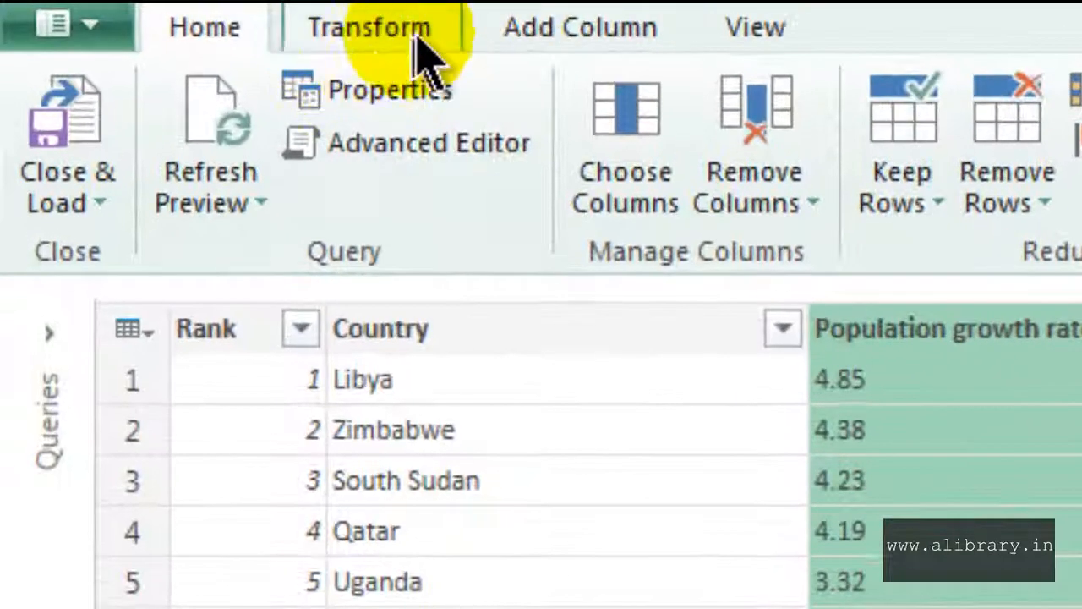
- Trim the text in the Population growth rate (%) column and look over its rows
click(414, 35)
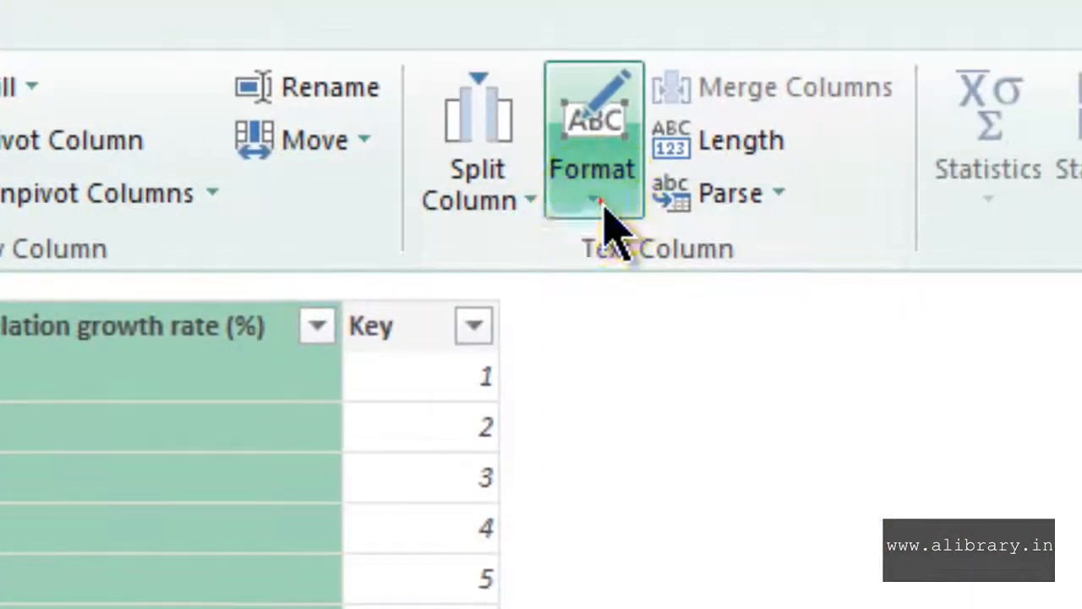
click(600, 207)
click(683, 406)
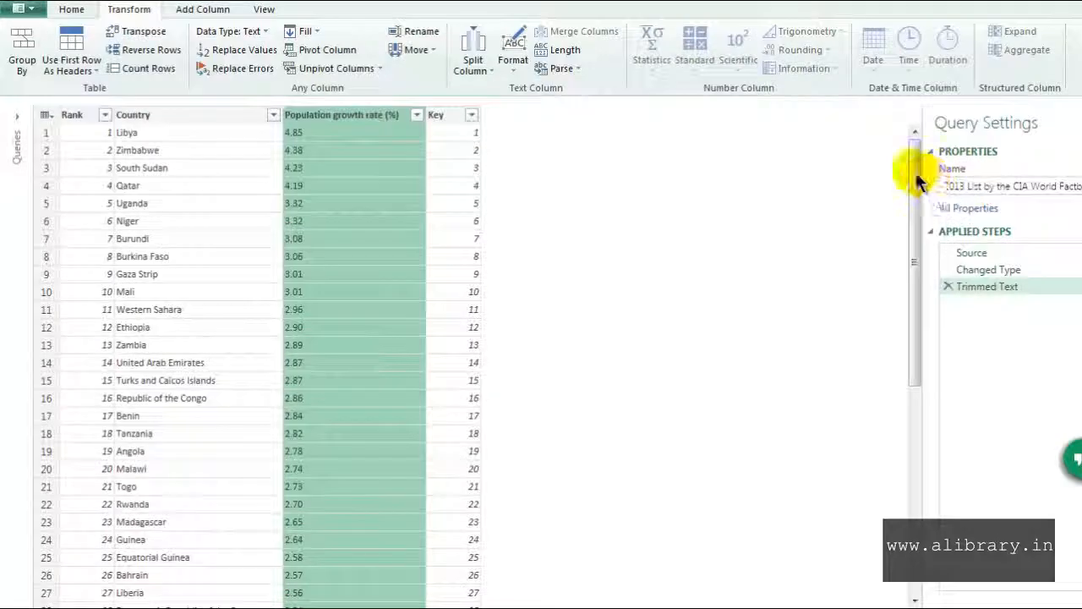
drag(919, 177, 909, 269)
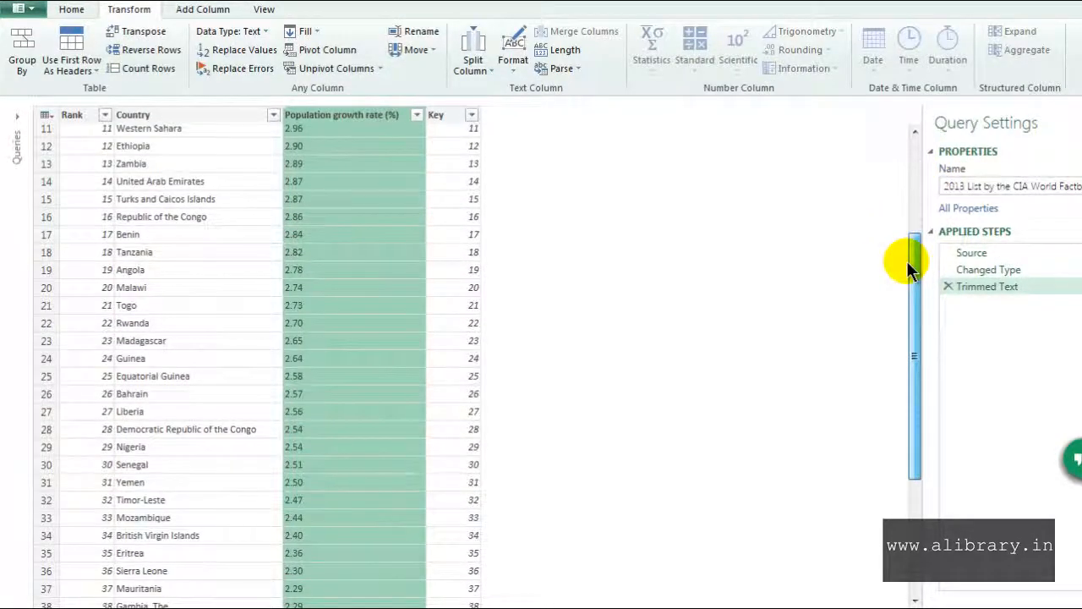
drag(906, 261, 894, 155)
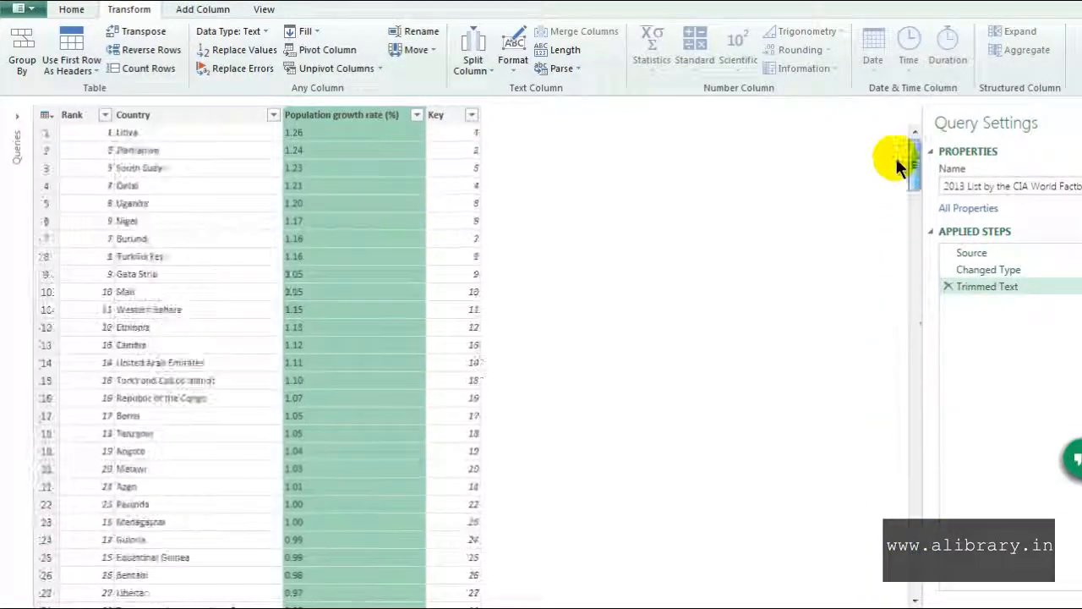
- Try converting the trimmed Population growth rate (%) column to Decimal Number again
click(71, 9)
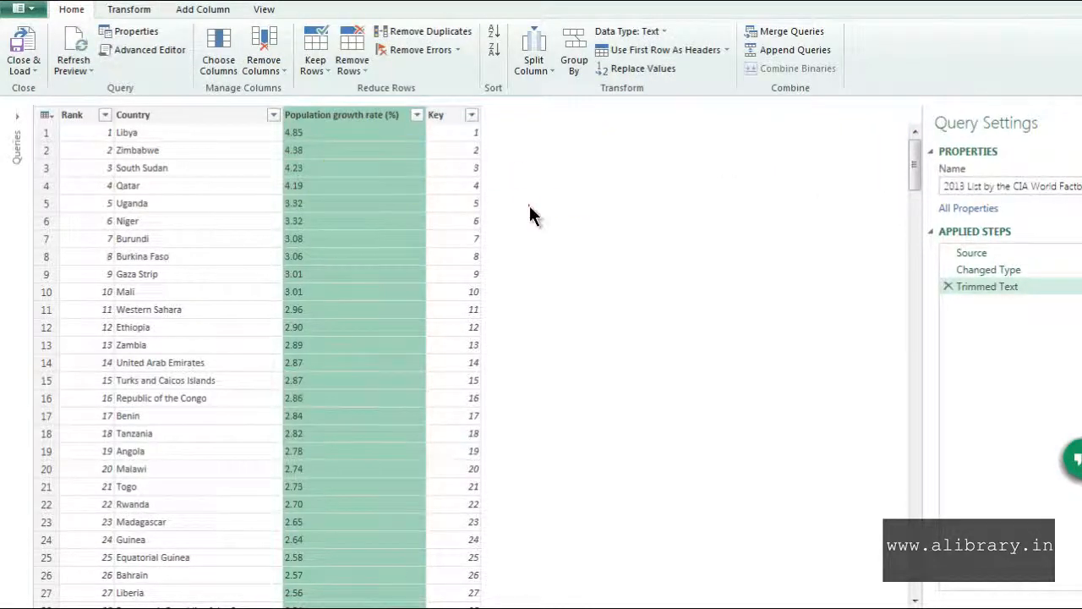
click(648, 31)
click(655, 73)
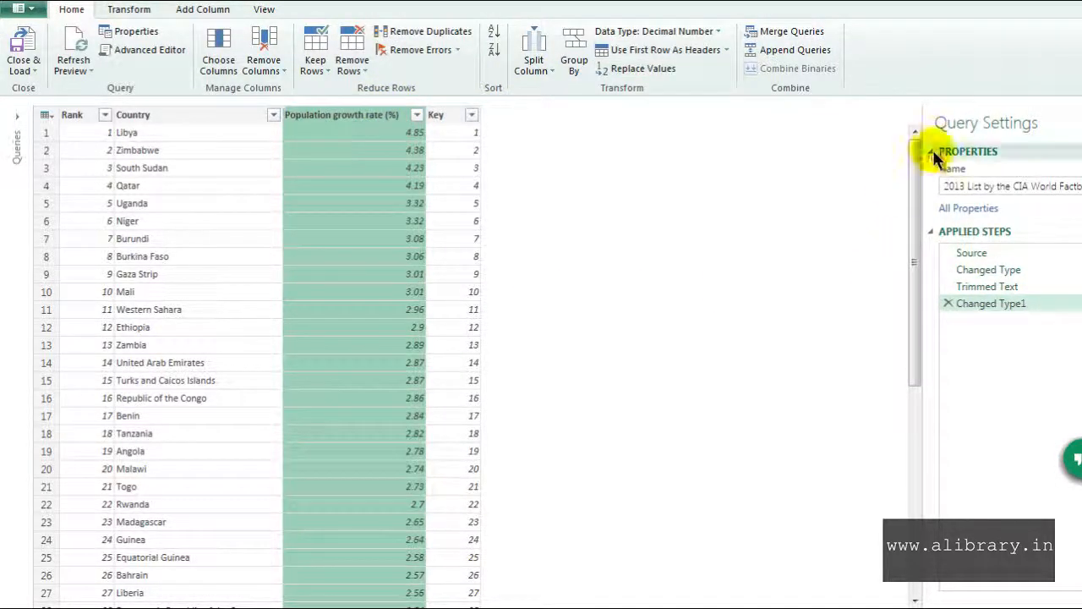
- Inspect the growth rate cells for Monaco and Svalbard, and return the column's data type to Text
mouse_move(913, 159)
mouse_down()
mouse_move(916, 242)
mouse_move(947, 382)
mouse_move(910, 400)
mouse_move(917, 515)
mouse_up()
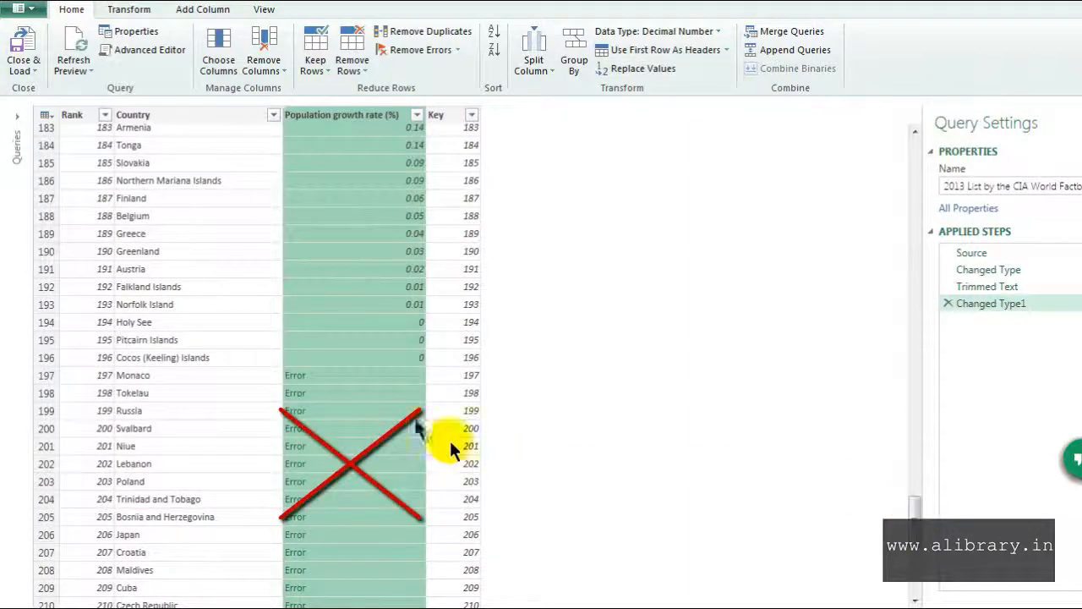
click(352, 377)
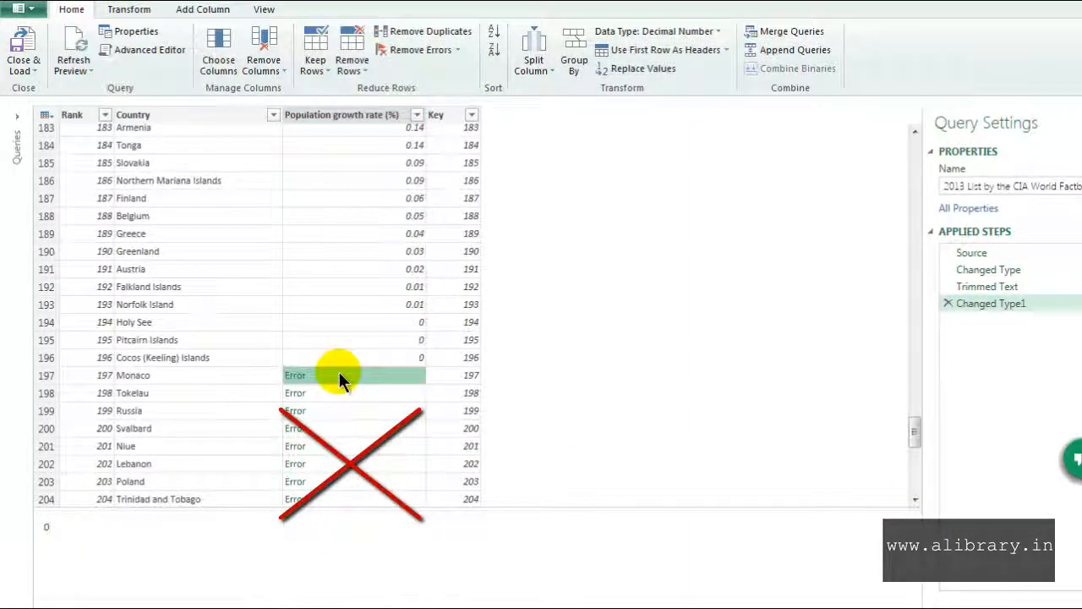
click(352, 426)
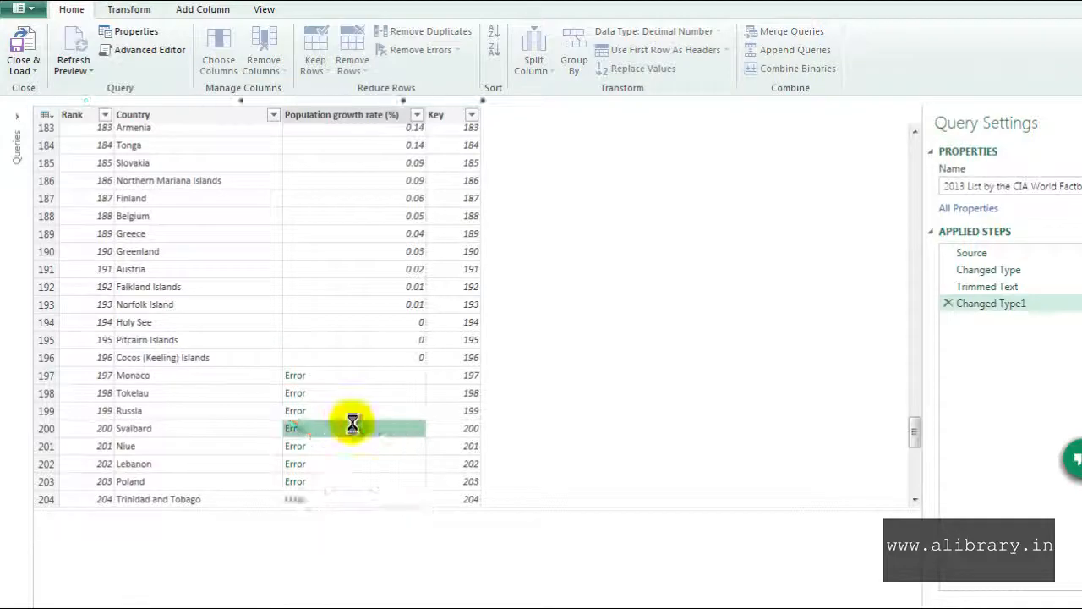
drag(918, 439, 912, 145)
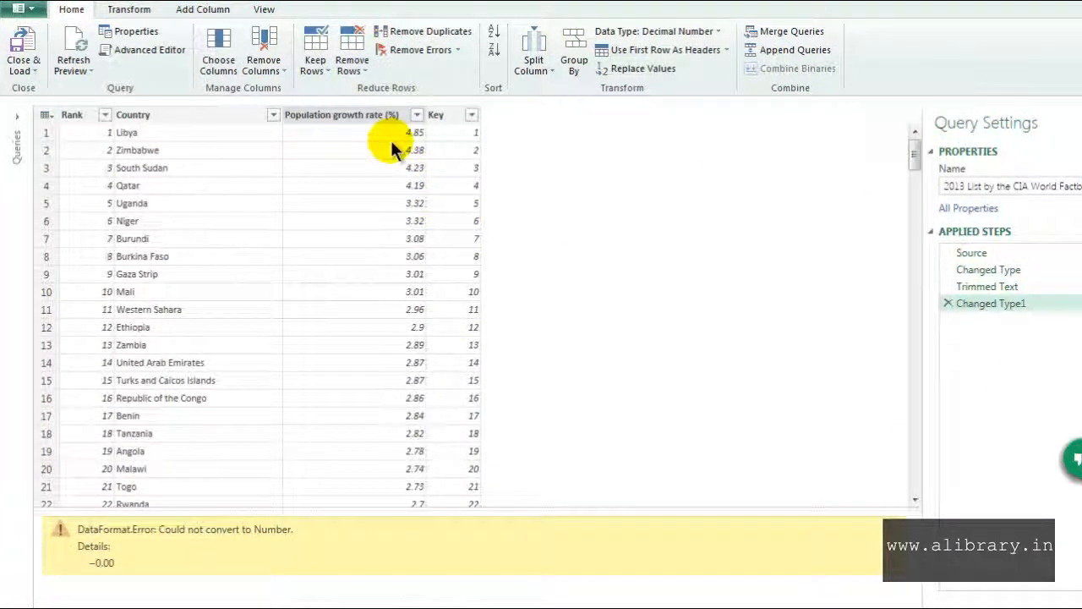
click(642, 31)
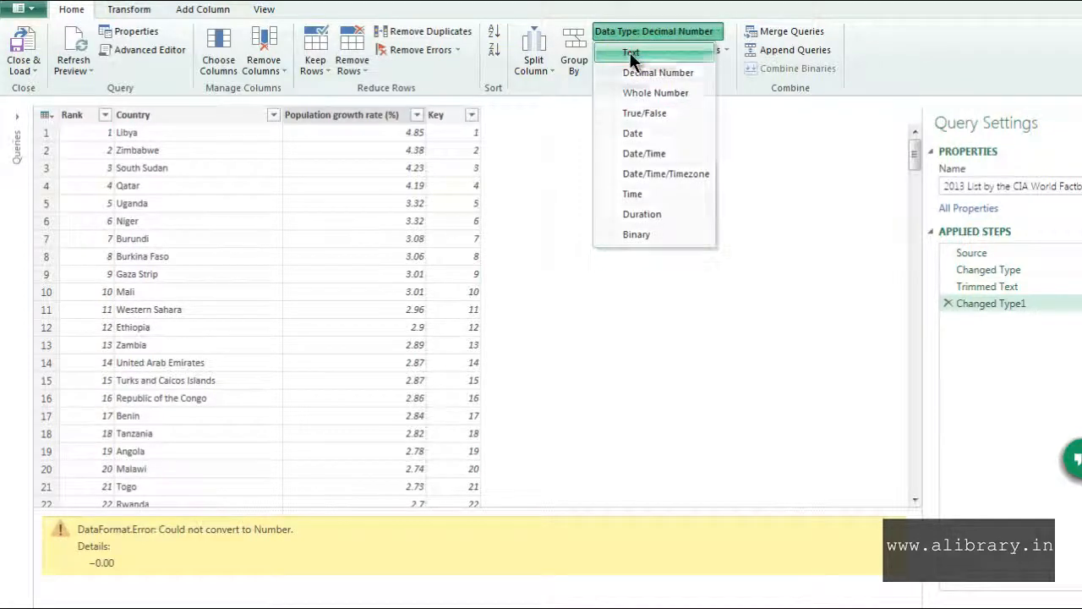
click(630, 52)
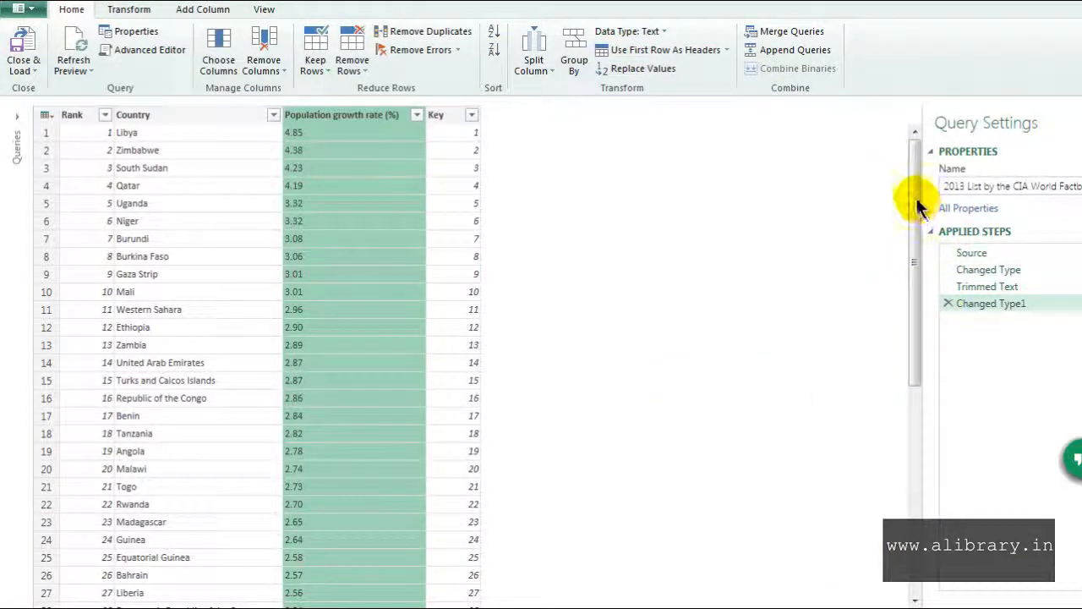
- Delete the applied steps Changed Type1, Trimmed Text and Changed Type, leaving only Source
drag(913, 205, 913, 150)
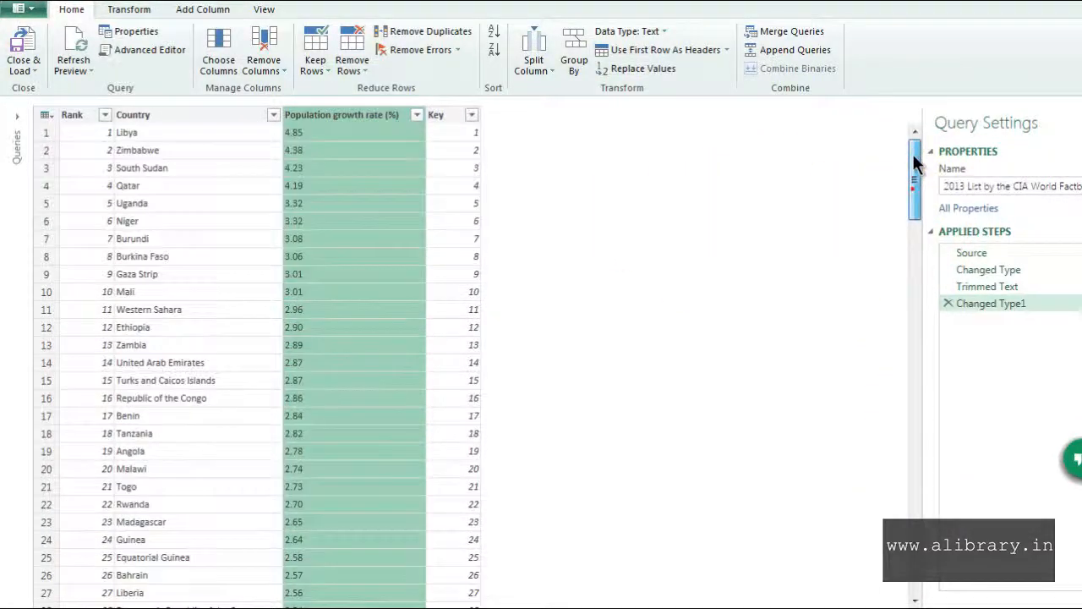
click(947, 303)
click(947, 285)
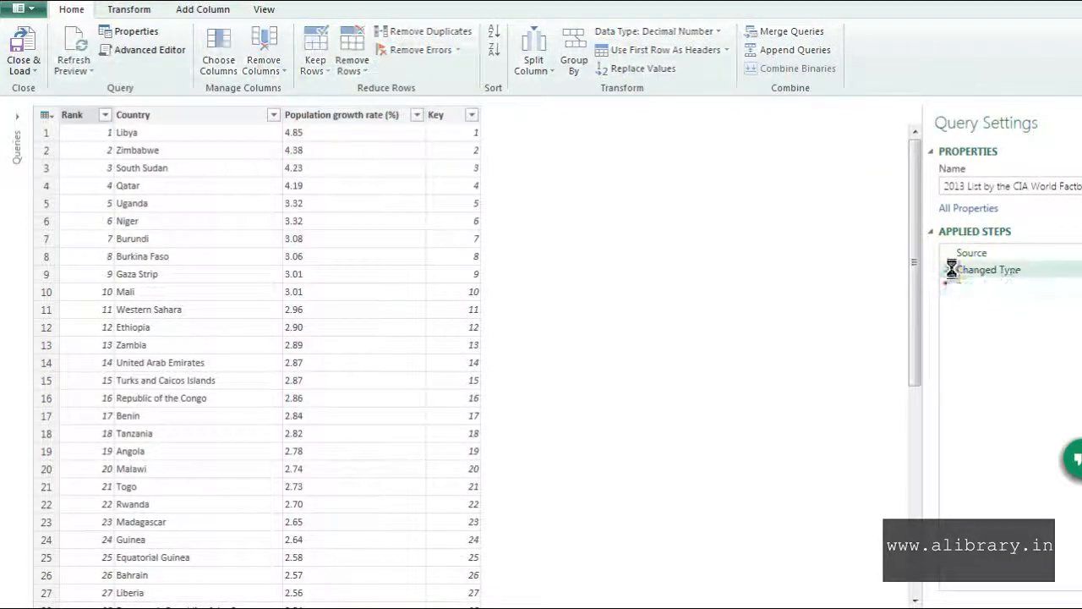
click(948, 269)
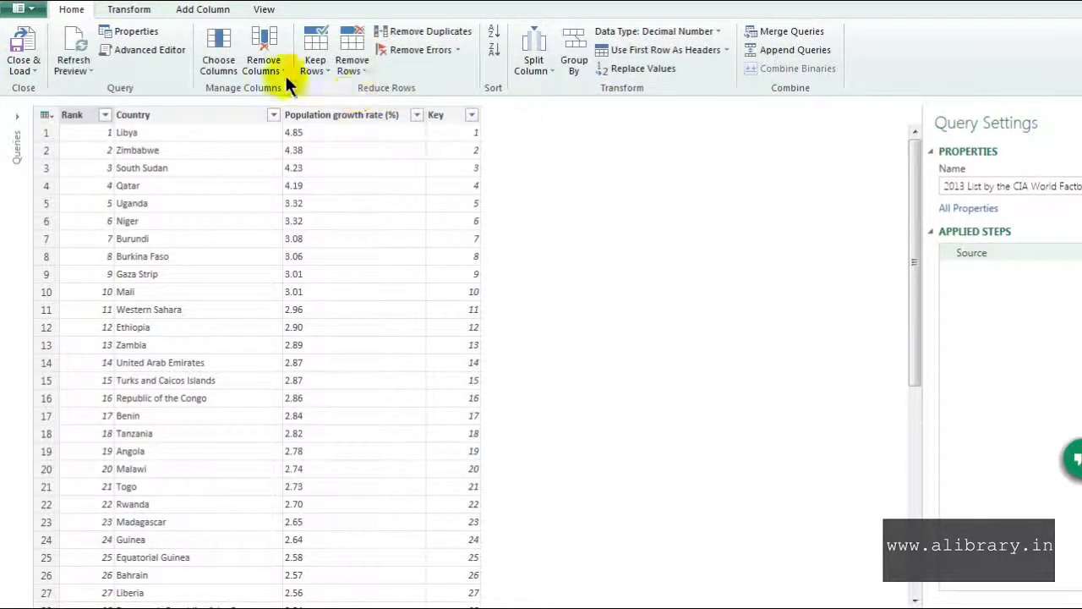
- Apply the Trim text format to the Rank column
click(129, 9)
click(564, 73)
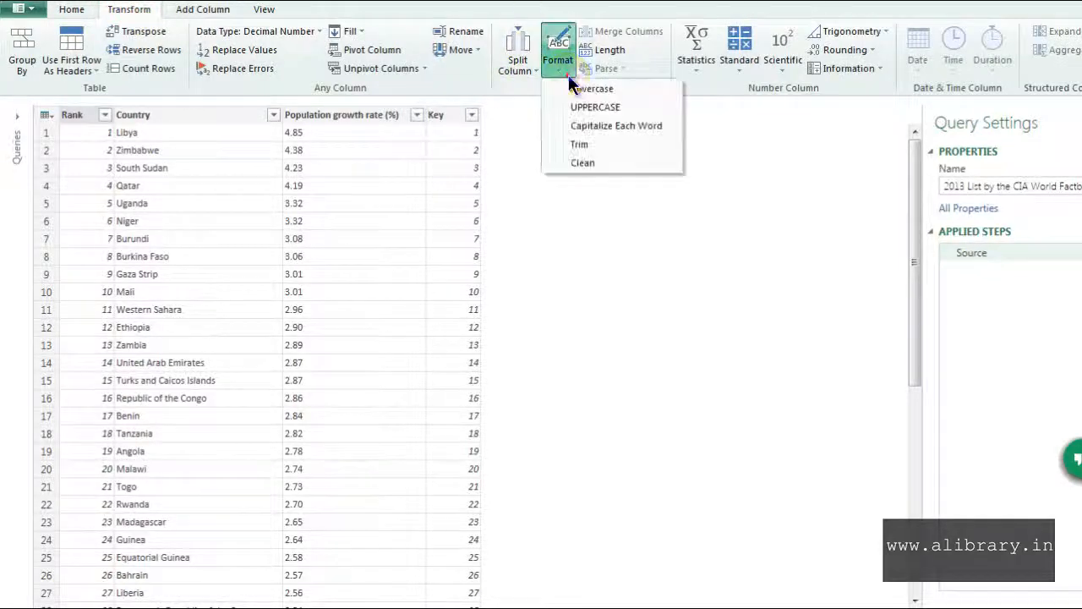
click(584, 148)
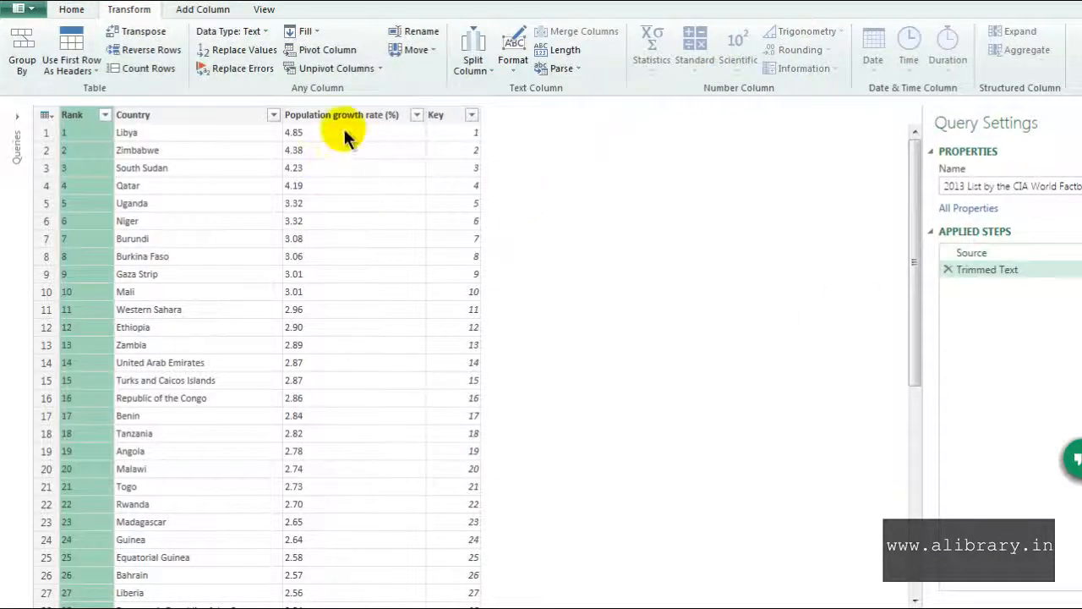
- Apply the Trim text format to the Population growth rate (%) column
click(322, 119)
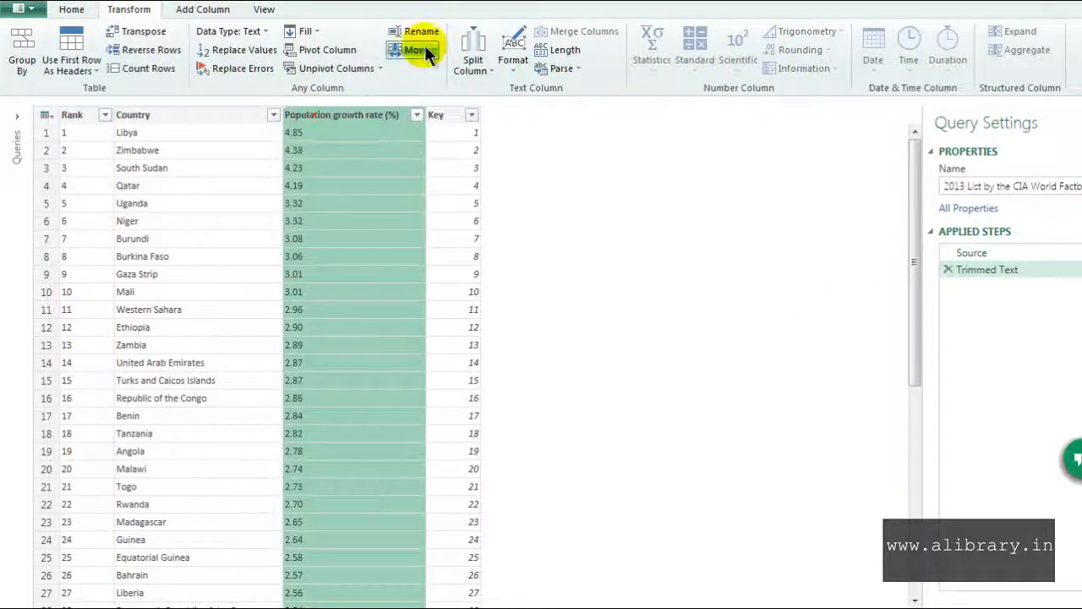
click(514, 61)
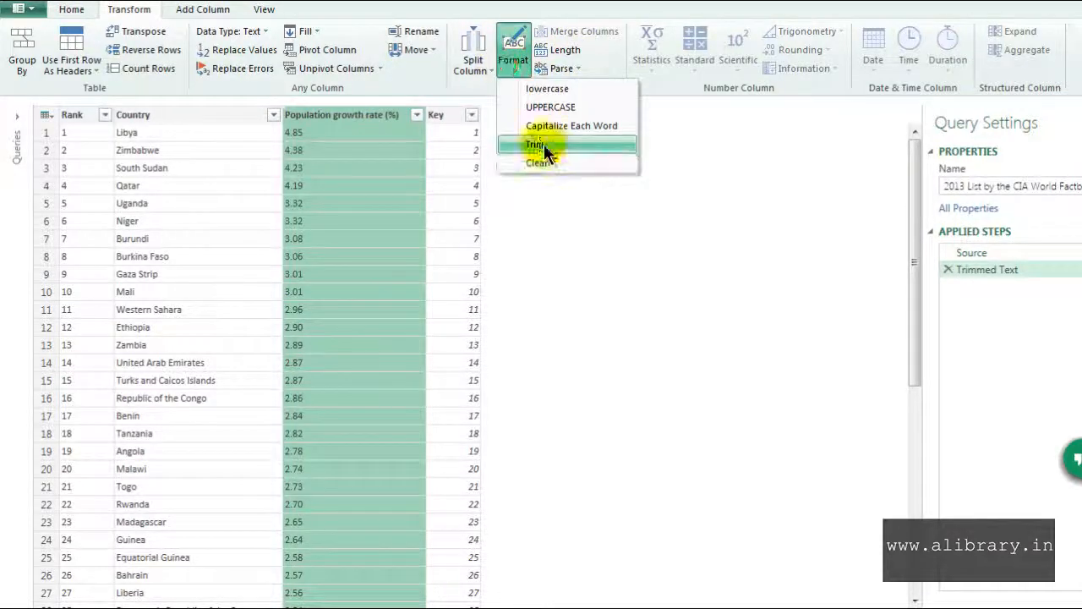
click(551, 150)
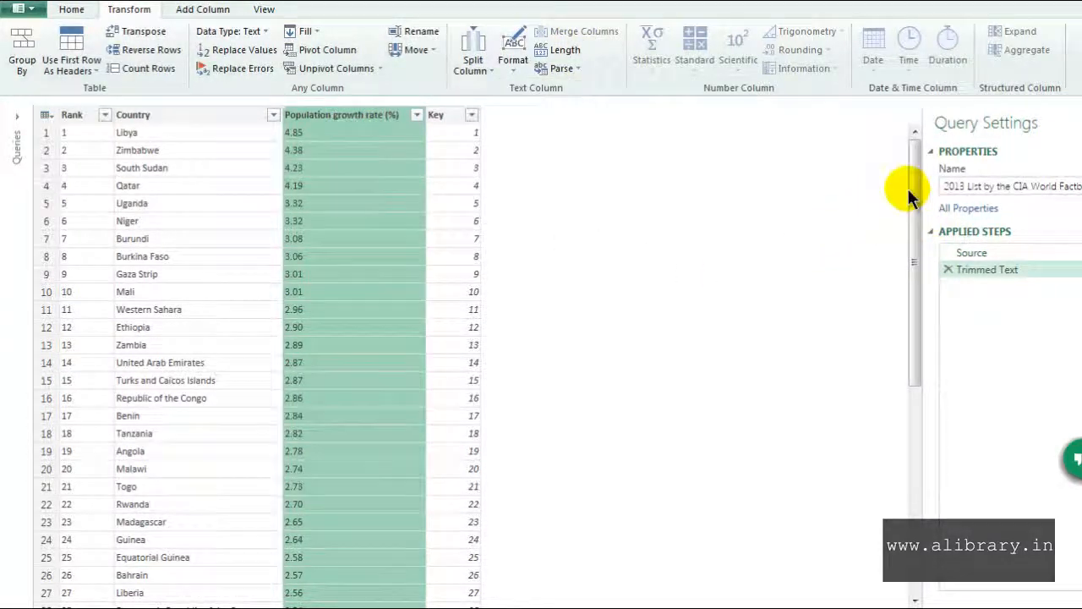
- Dismiss the Windows color scheme prompt and apply the Clean text format to the Population growth rate (%) column
drag(914, 224, 900, 541)
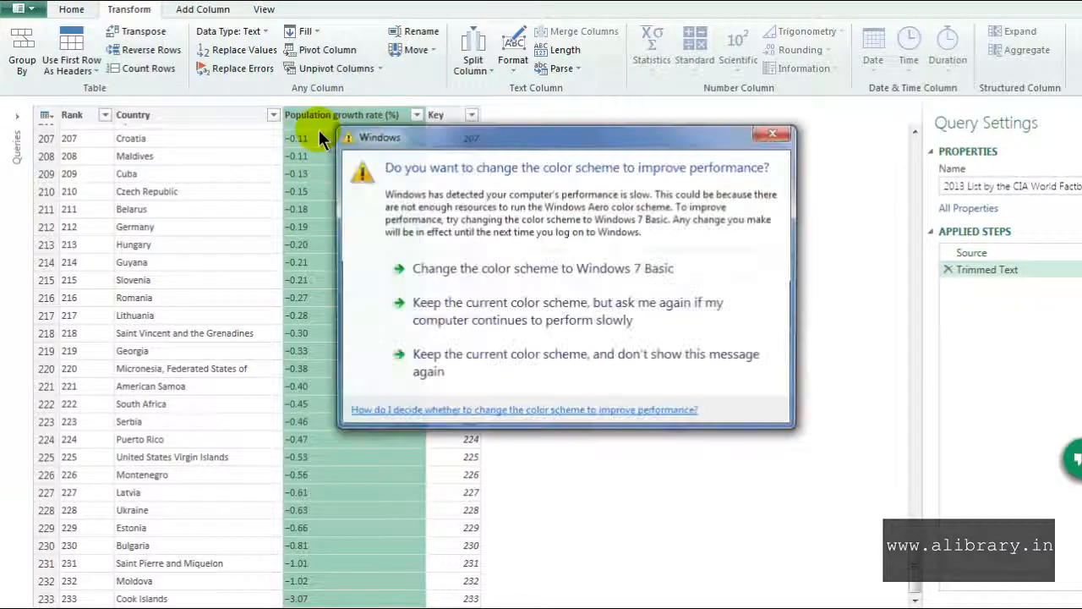
click(775, 136)
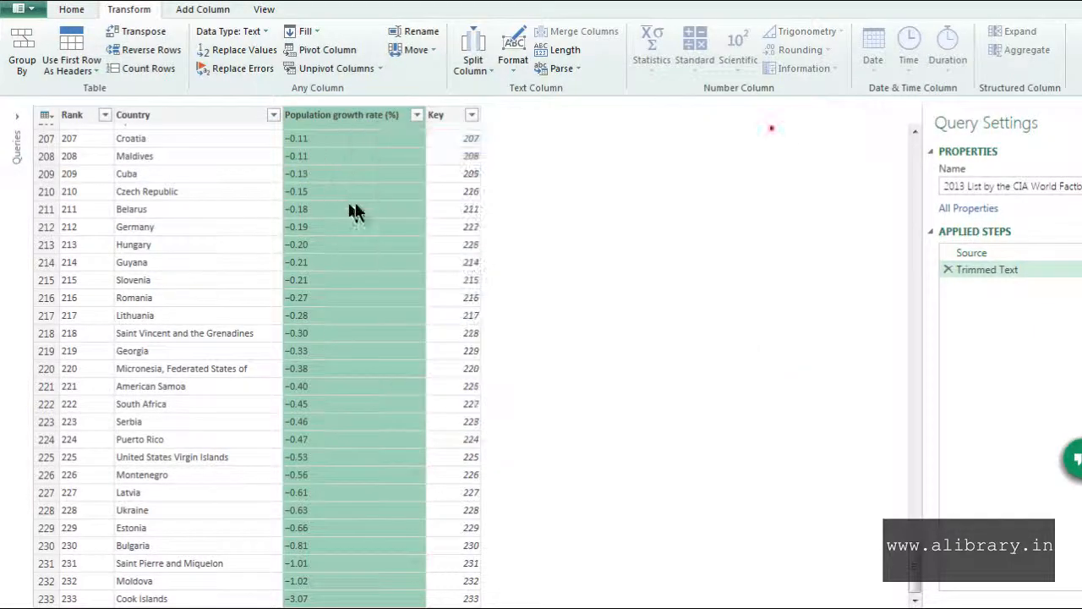
click(321, 142)
click(349, 115)
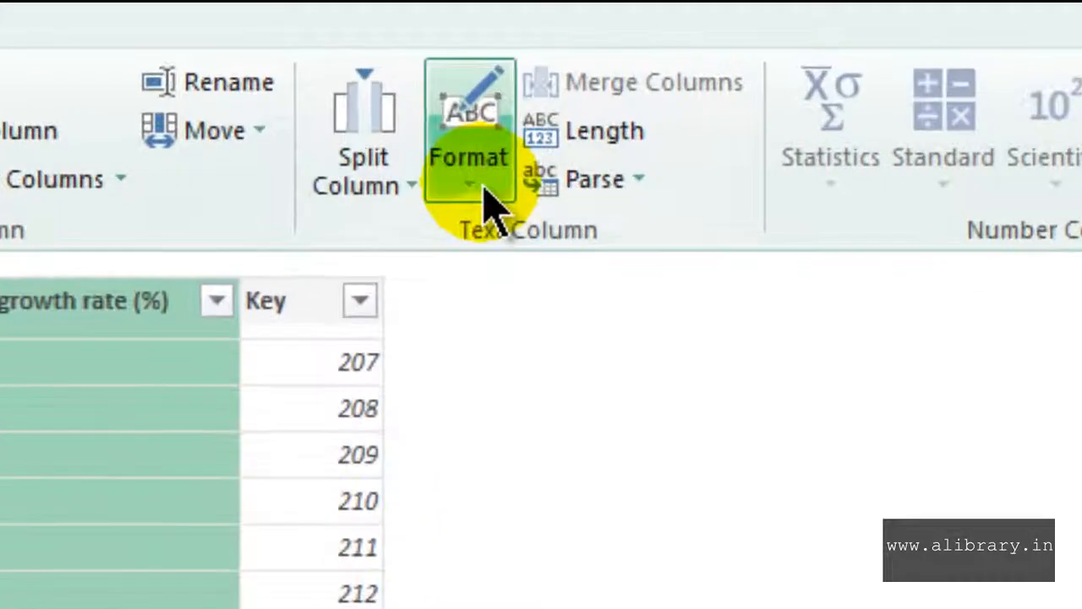
click(486, 190)
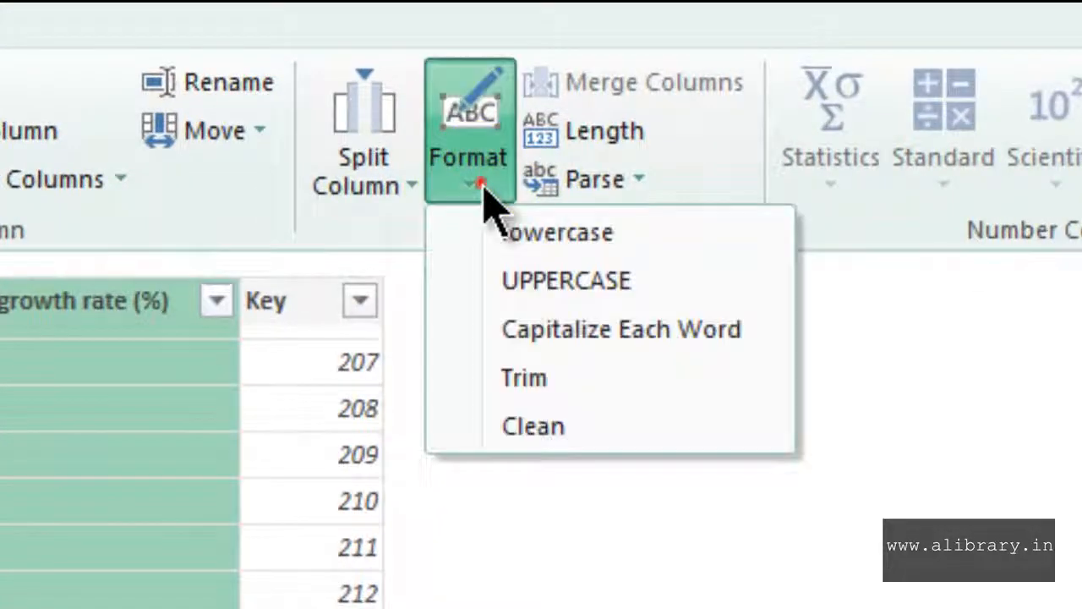
click(515, 435)
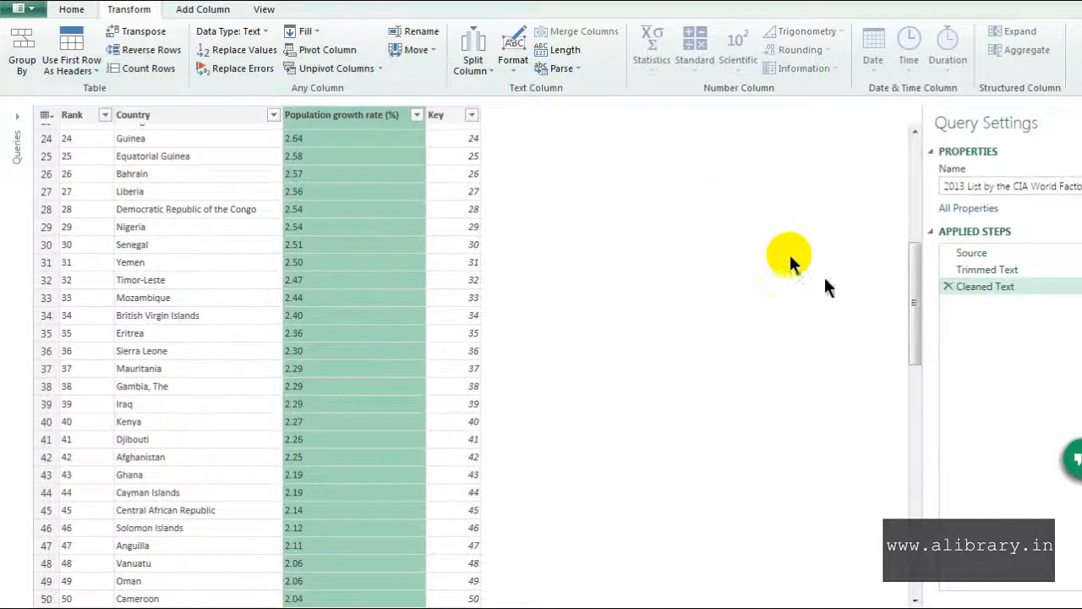
- Set the data type of the Population growth rate (%) column to Decimal Number
drag(915, 254, 888, 145)
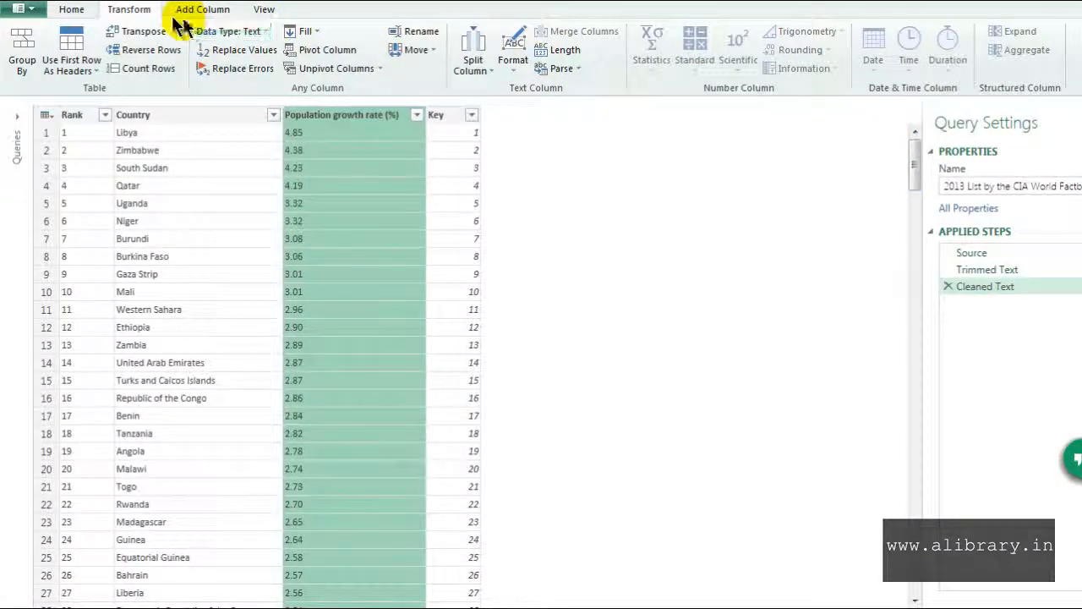
click(88, 10)
click(630, 32)
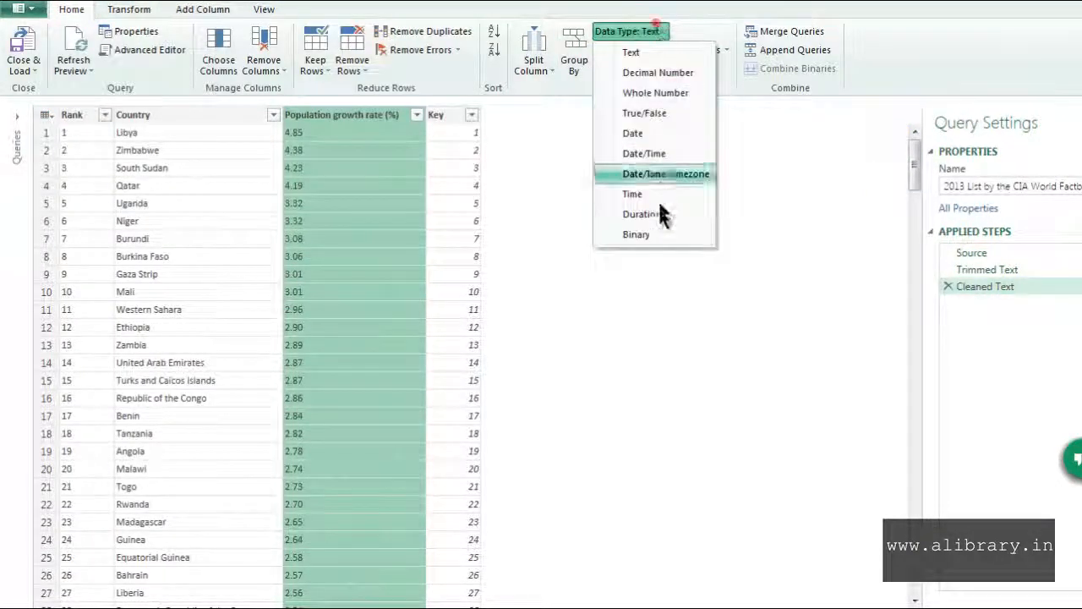
click(652, 78)
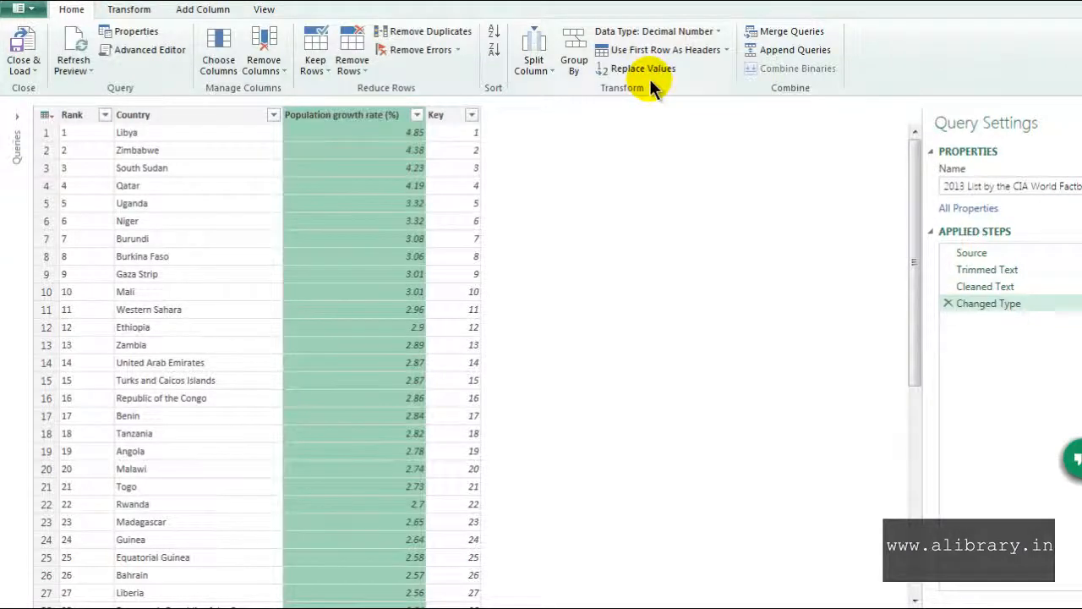
drag(913, 150, 896, 133)
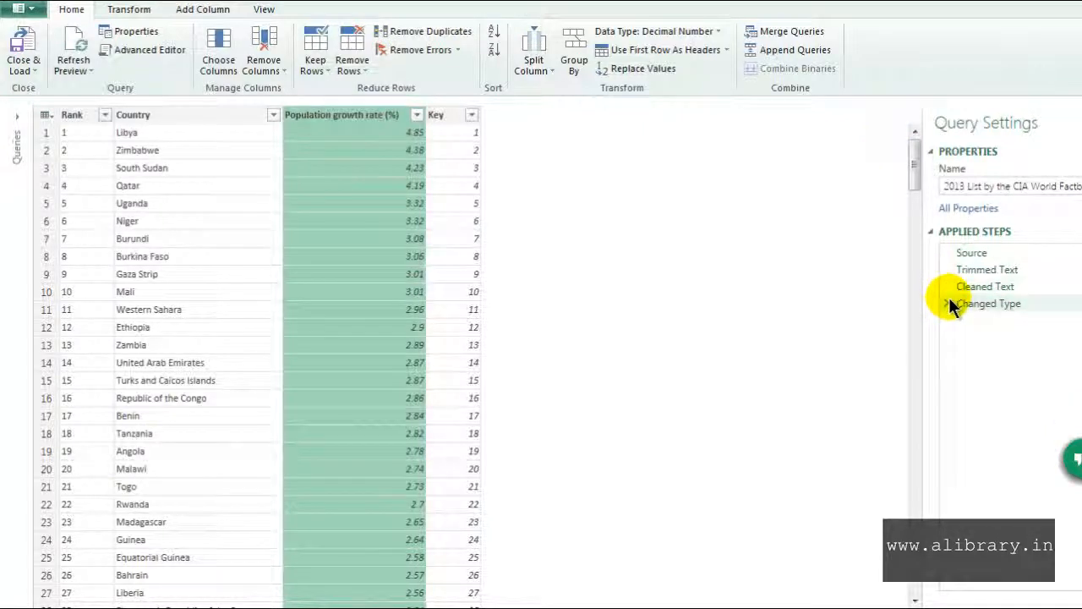
- Delete the Changed Type applied step, and reverse the mistaken promotion of the first row to headers
click(948, 303)
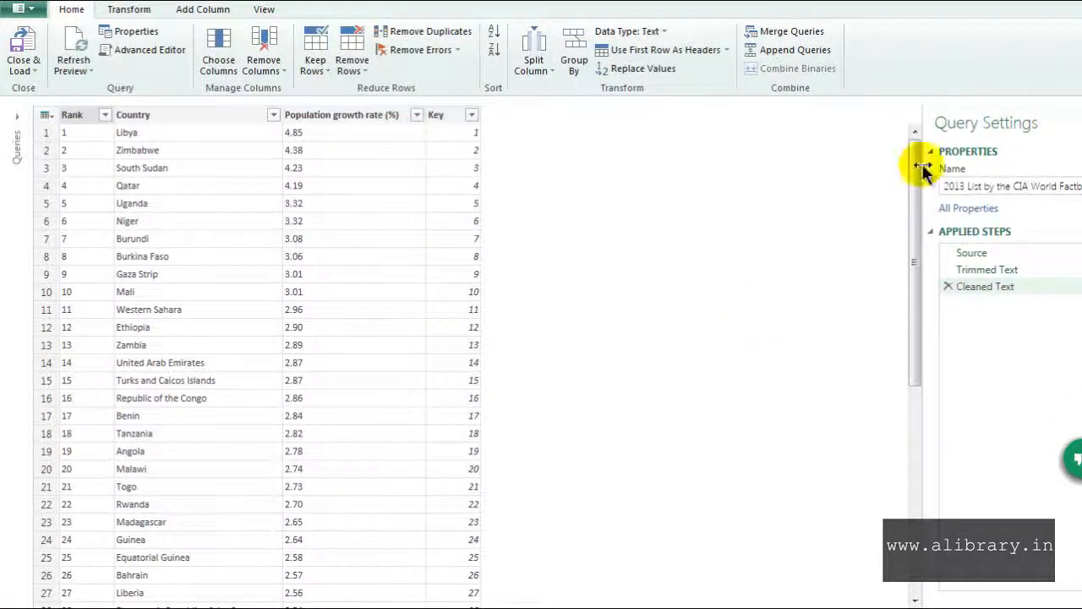
drag(918, 156, 887, 131)
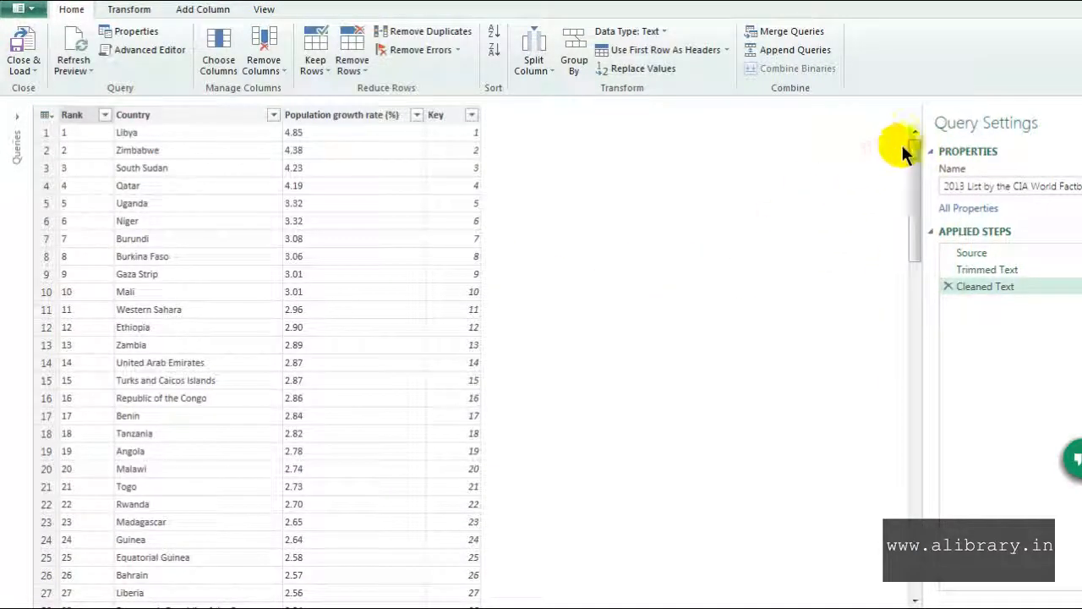
click(626, 47)
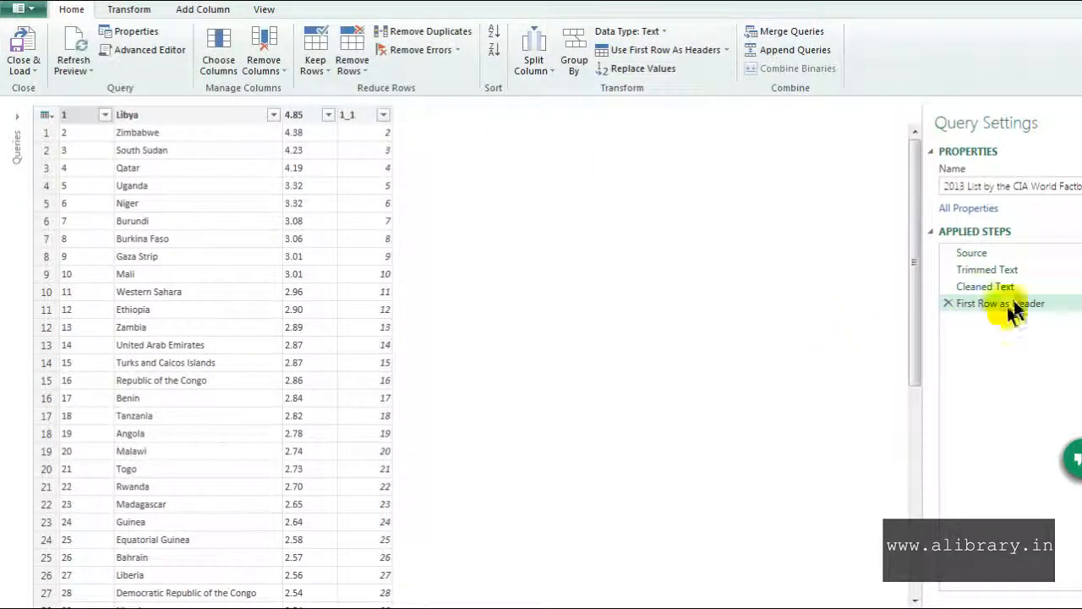
click(949, 302)
- Set the data type of both the Rank and Population growth rate (%) columns to Decimal Number
click(625, 31)
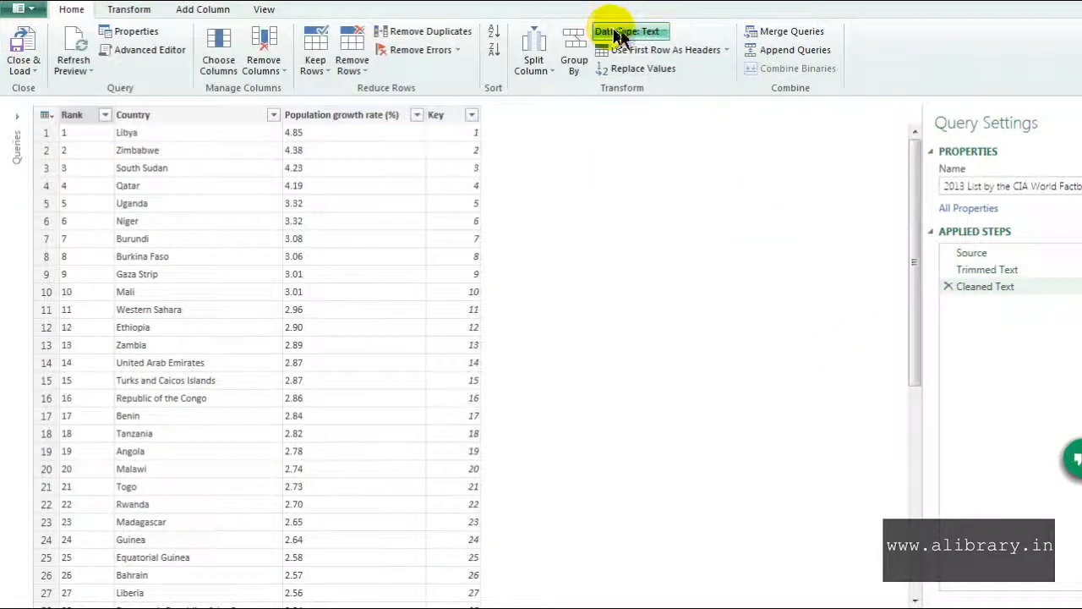
click(642, 72)
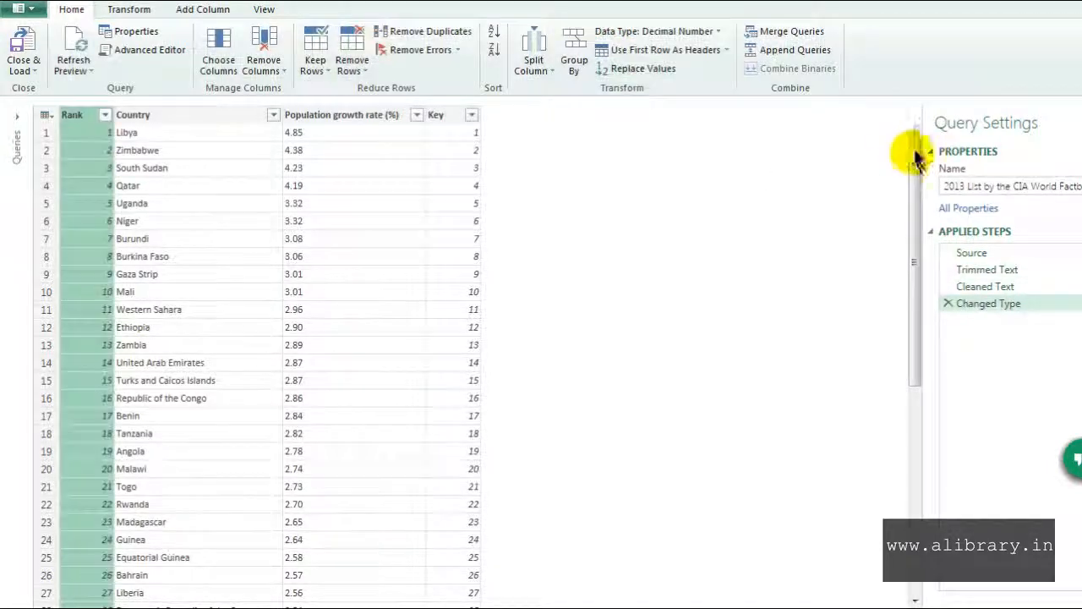
mouse_move(917, 154)
mouse_down()
mouse_move(911, 532)
mouse_move(913, 156)
mouse_up()
click(342, 114)
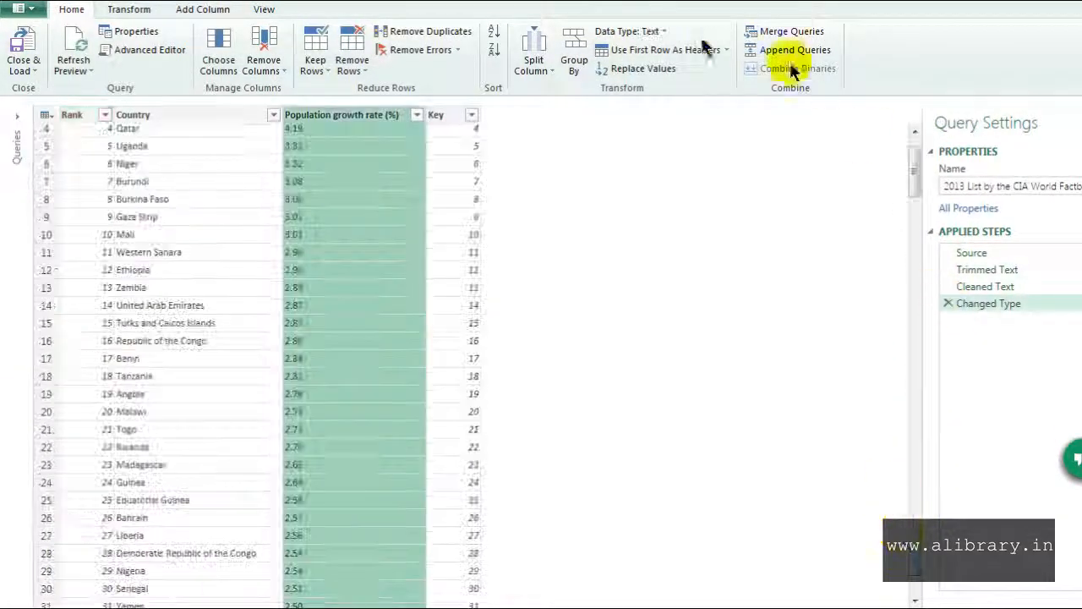
click(662, 32)
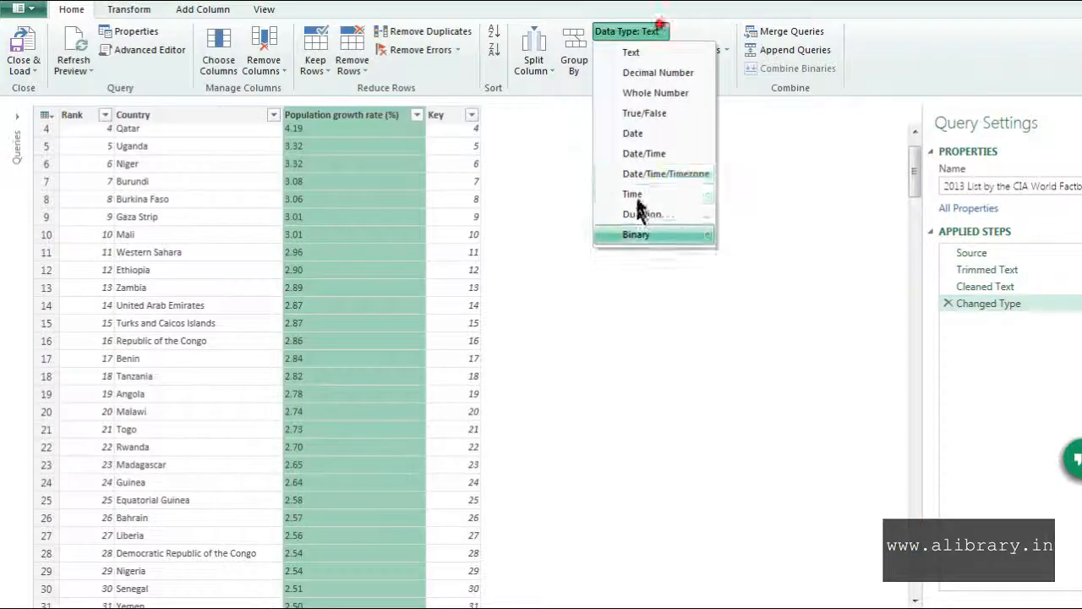
click(645, 76)
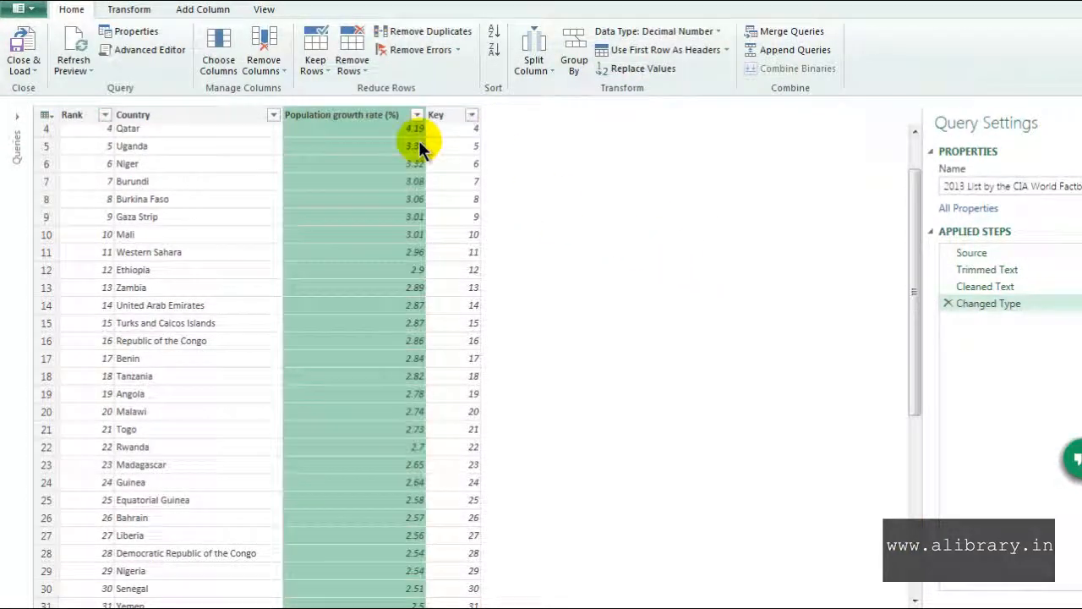
drag(908, 174, 910, 138)
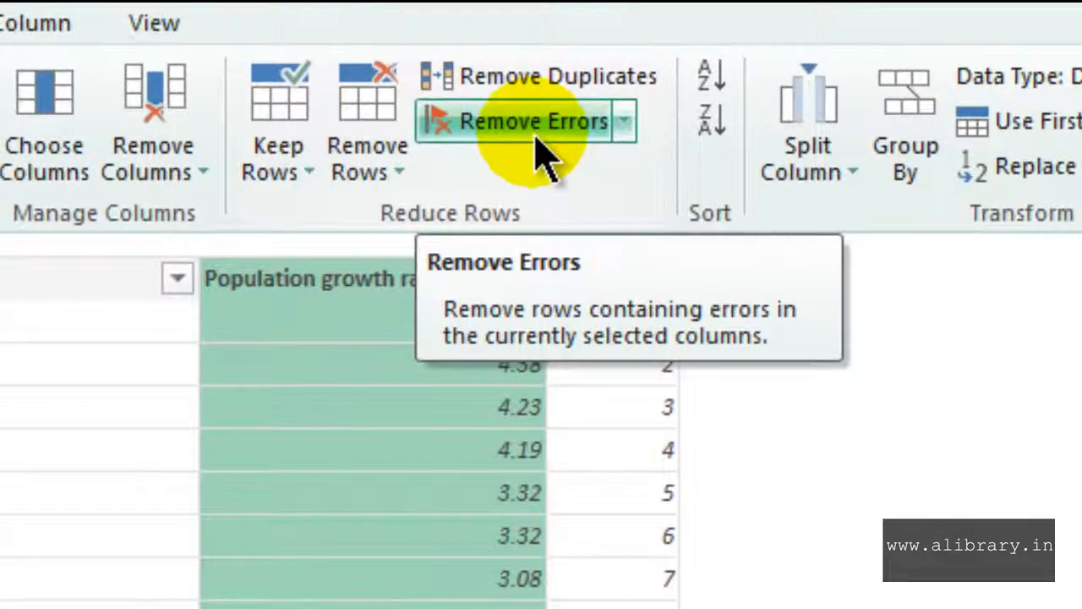
- Remove the rows containing errors in the Population growth rate (%) column and review the remaining rows
click(536, 135)
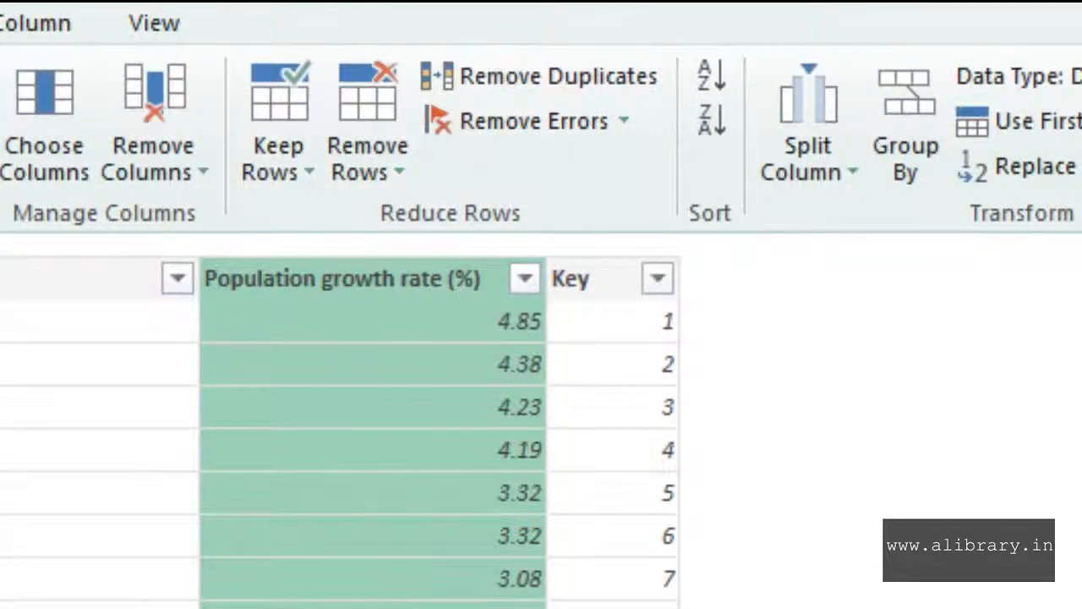
scroll(338, 440, down, 20)
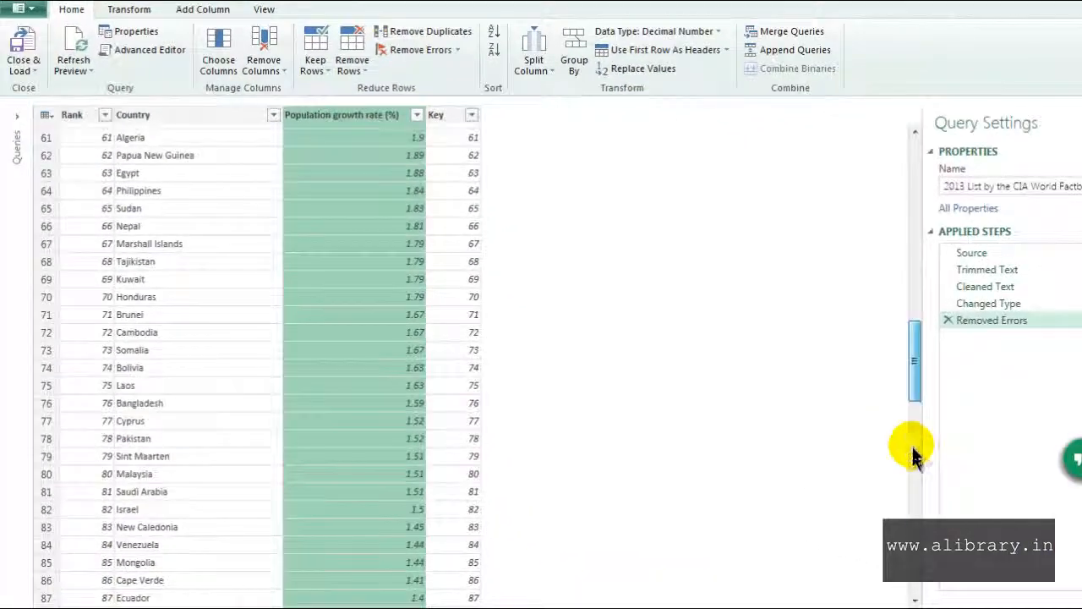
scroll(908, 503, down, 20)
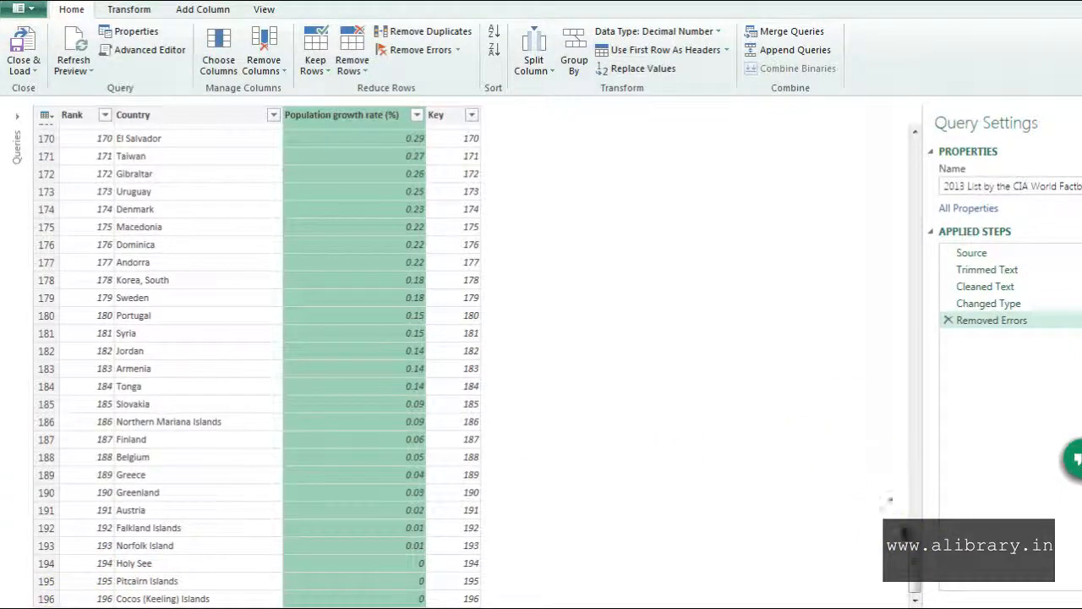
drag(914, 548, 934, 118)
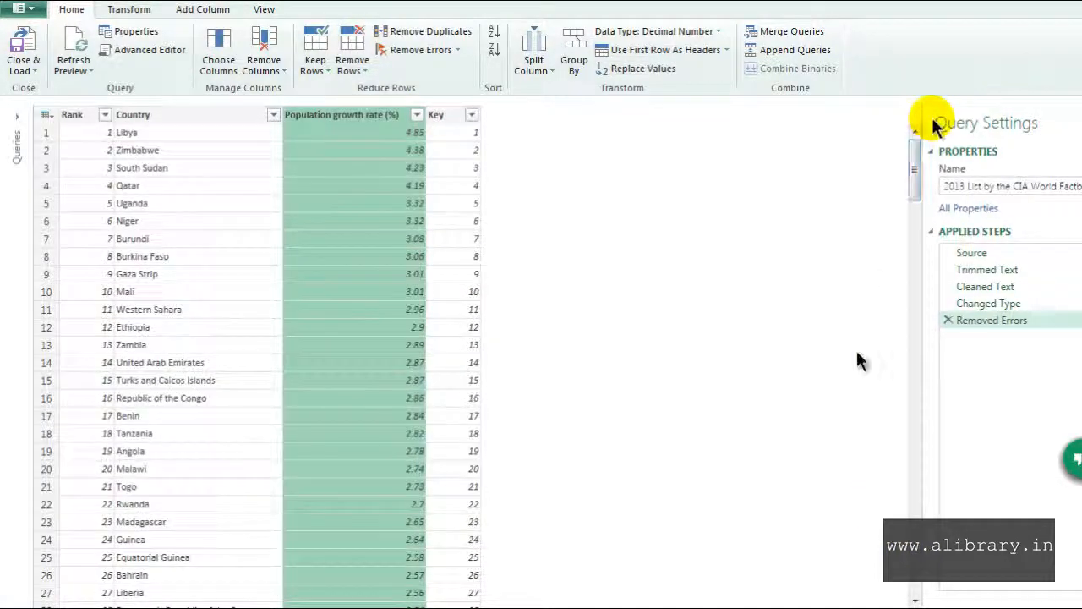
- Delete the applied steps Removed Errors and Changed Type, leaving Cleaned Text as the last step
click(947, 321)
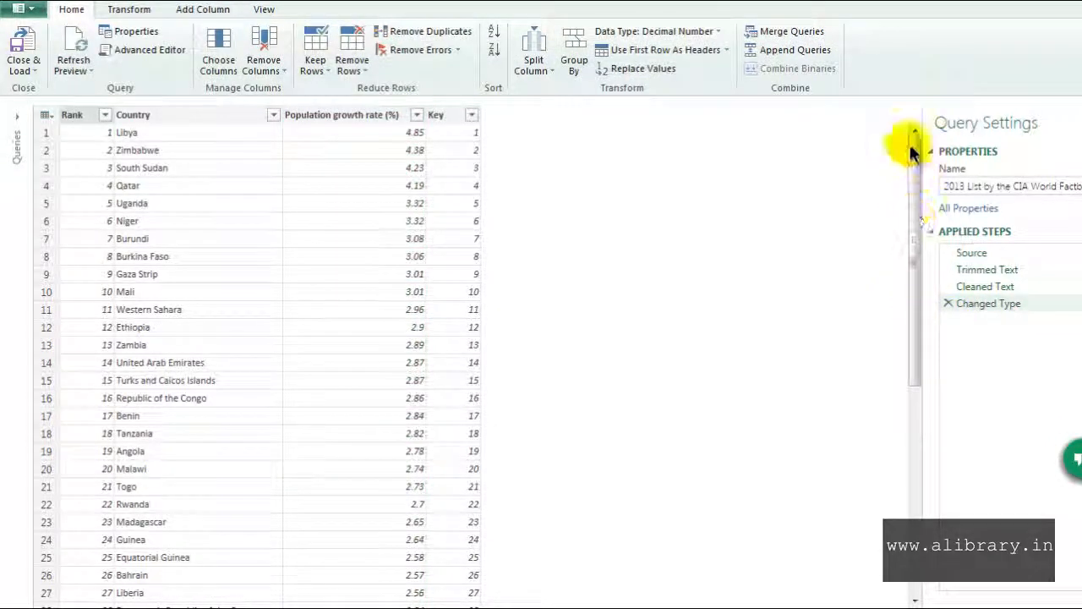
click(947, 302)
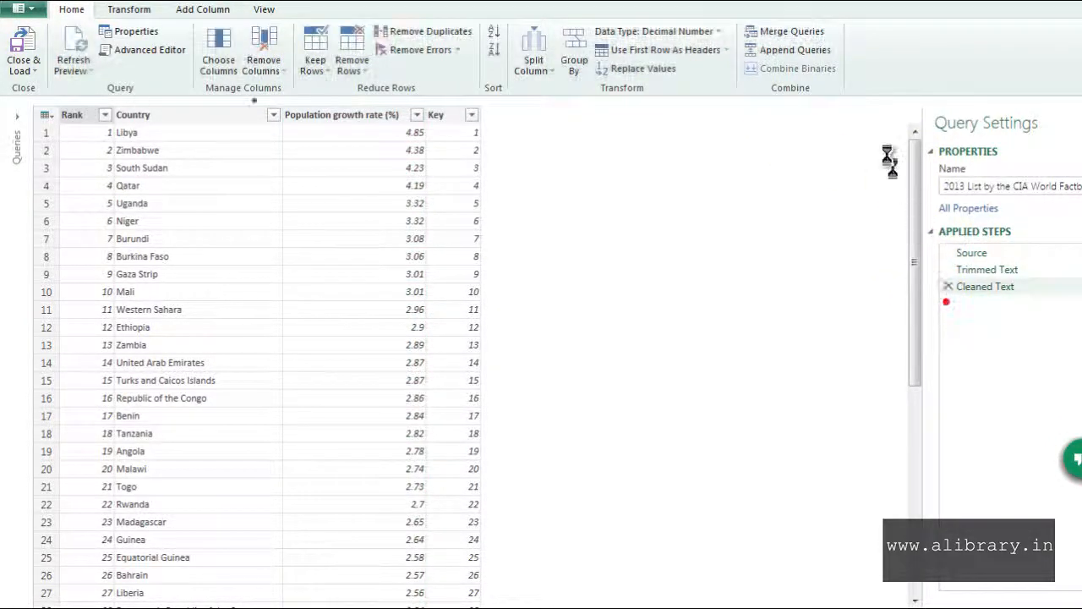
- Examine the negative growth rate text values for Monaco, Tokelau and Russia near the end of the table
drag(914, 156, 899, 591)
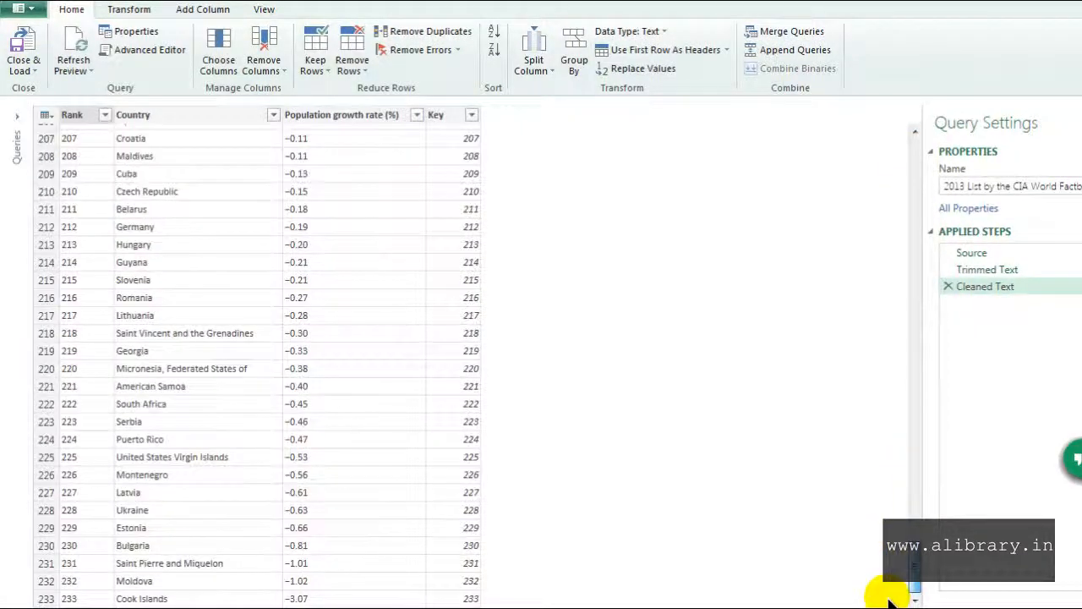
click(915, 132)
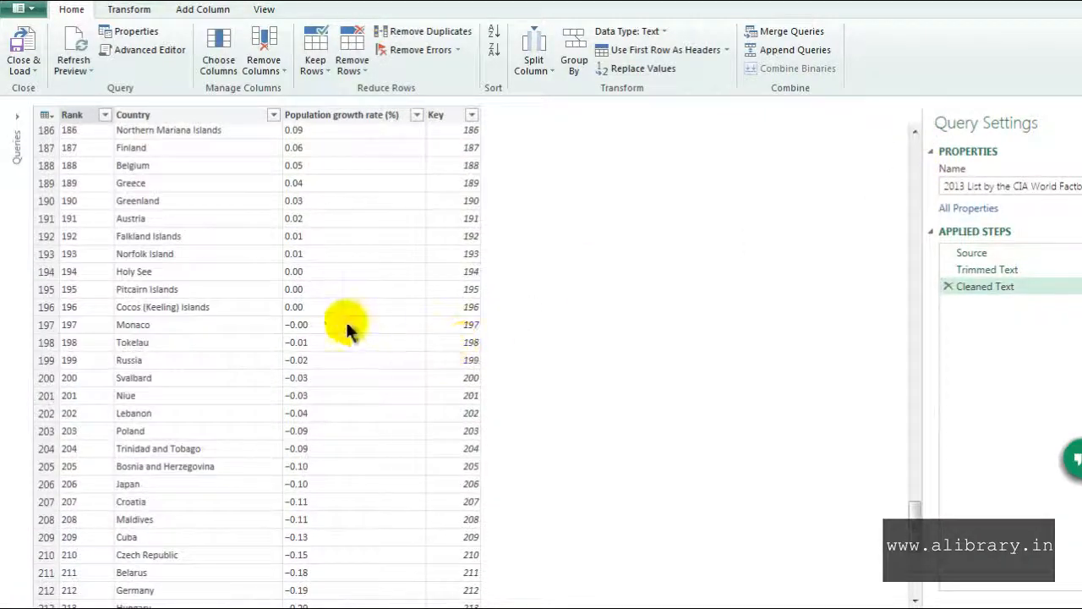
click(291, 326)
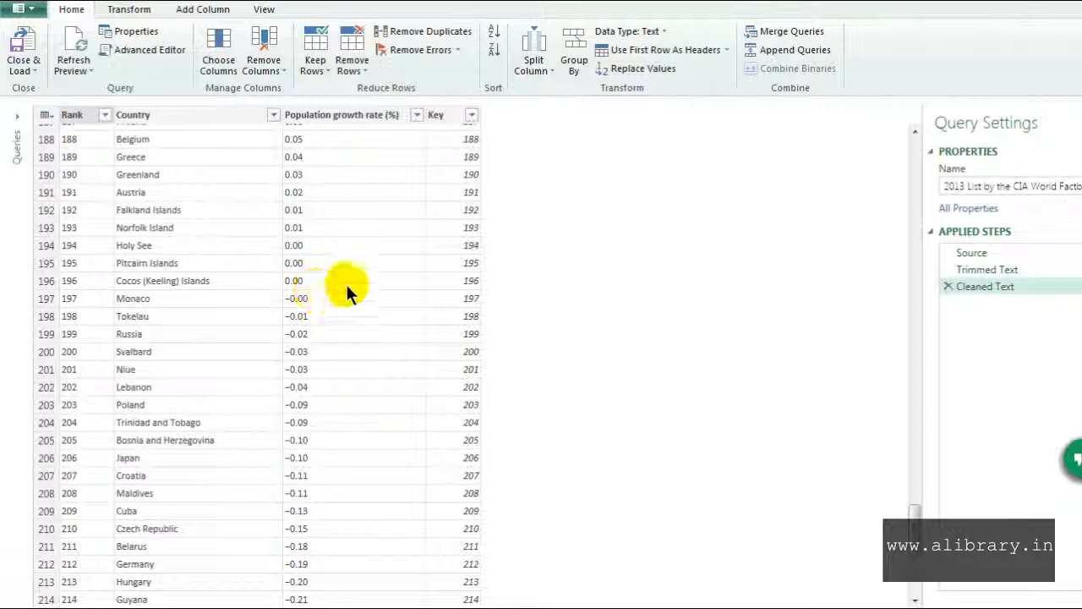
click(332, 312)
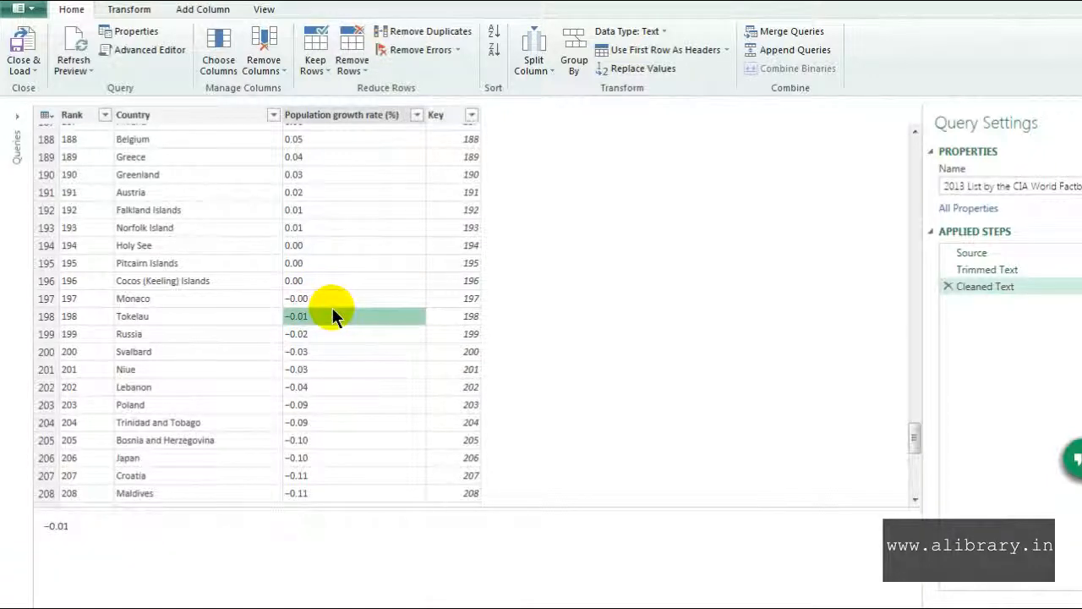
click(315, 297)
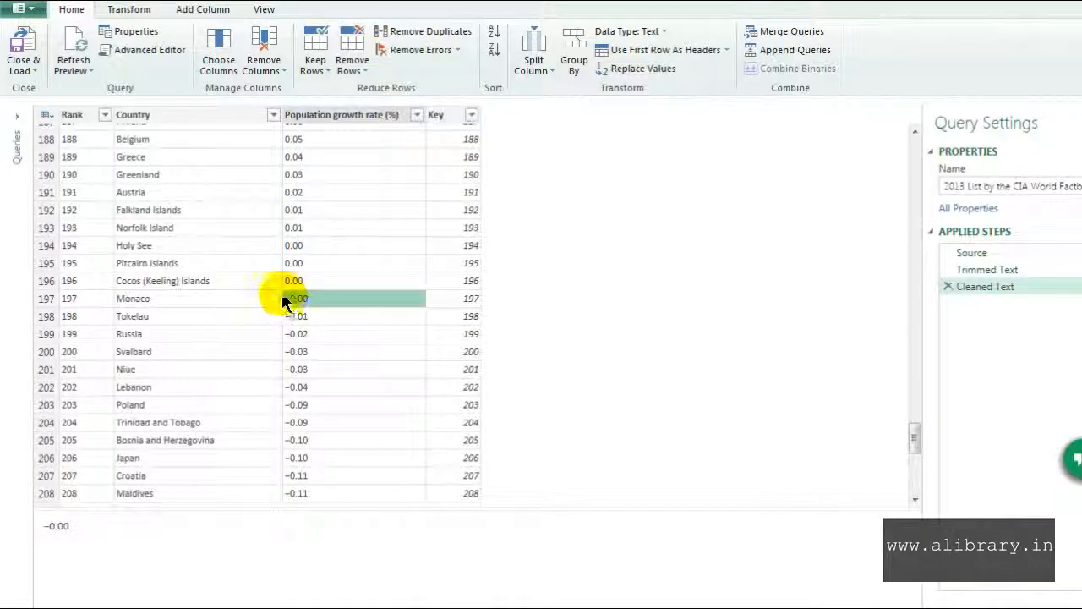
click(314, 333)
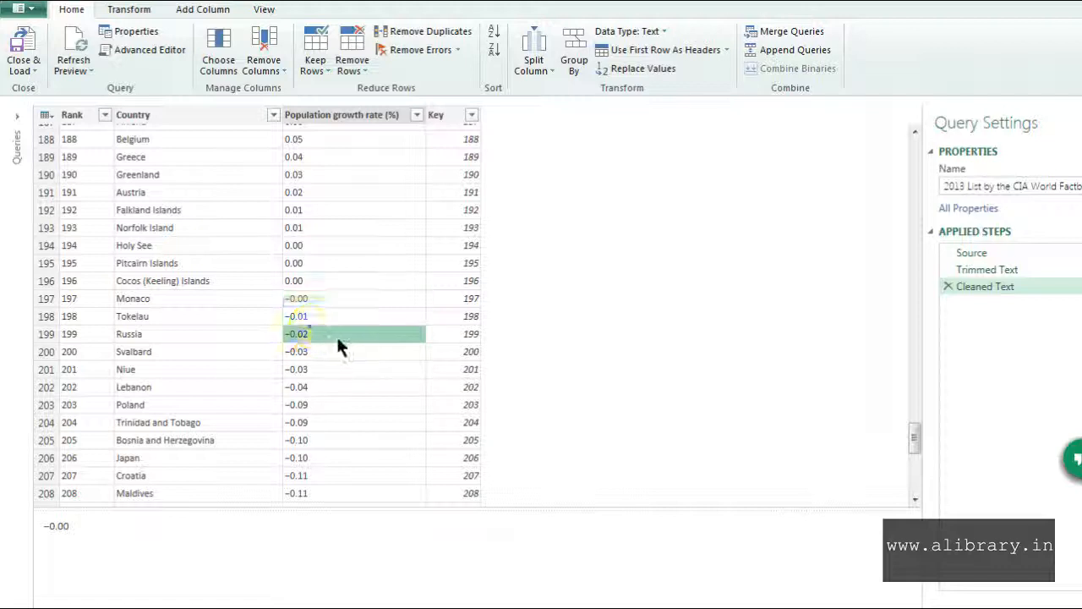
right_click(337, 342)
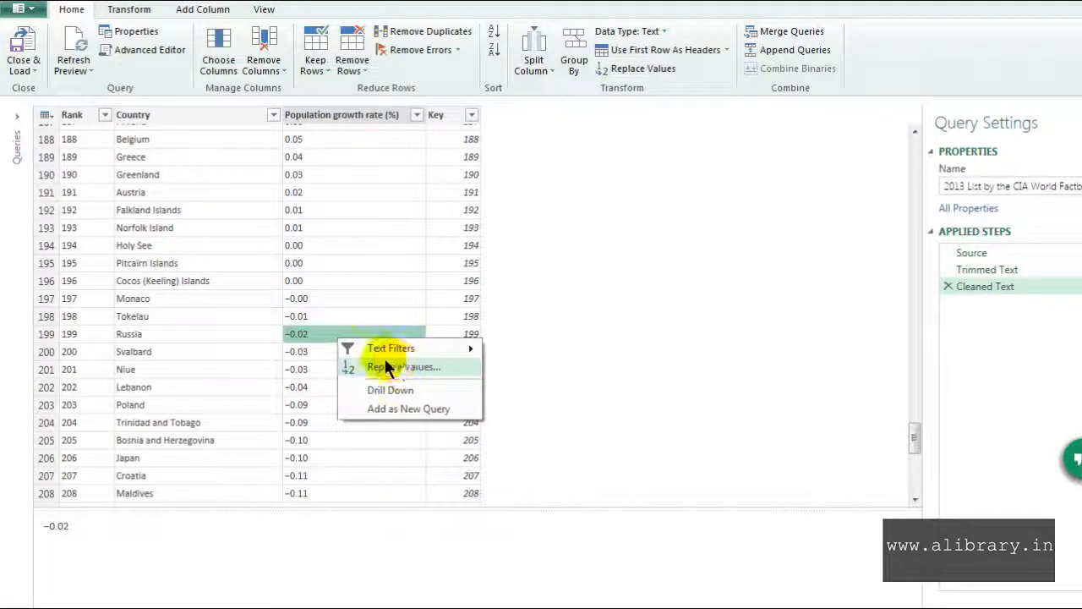
click(319, 332)
click(319, 350)
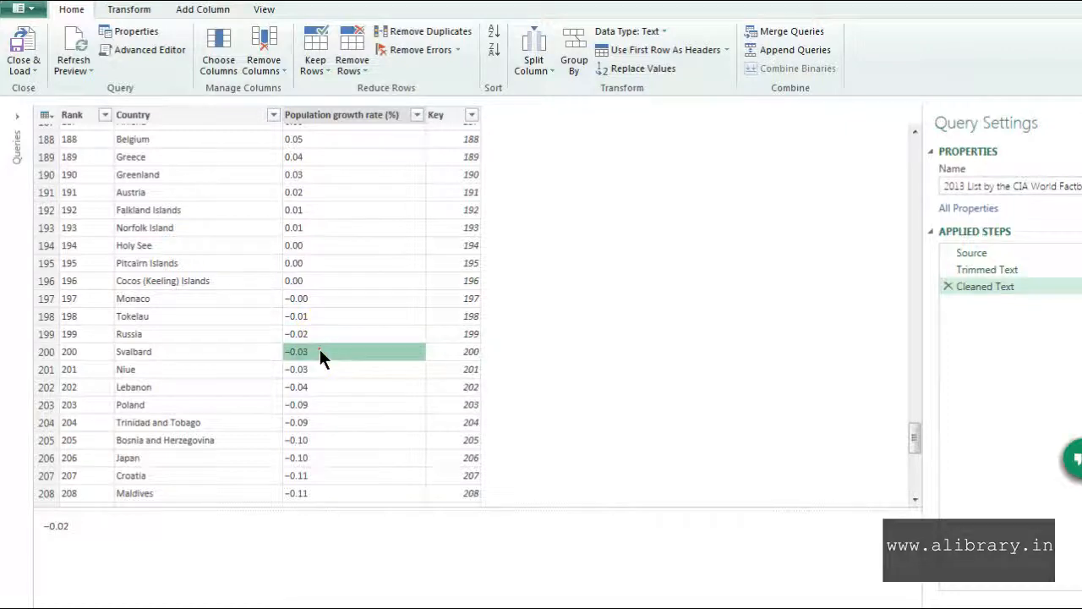
right_click(321, 334)
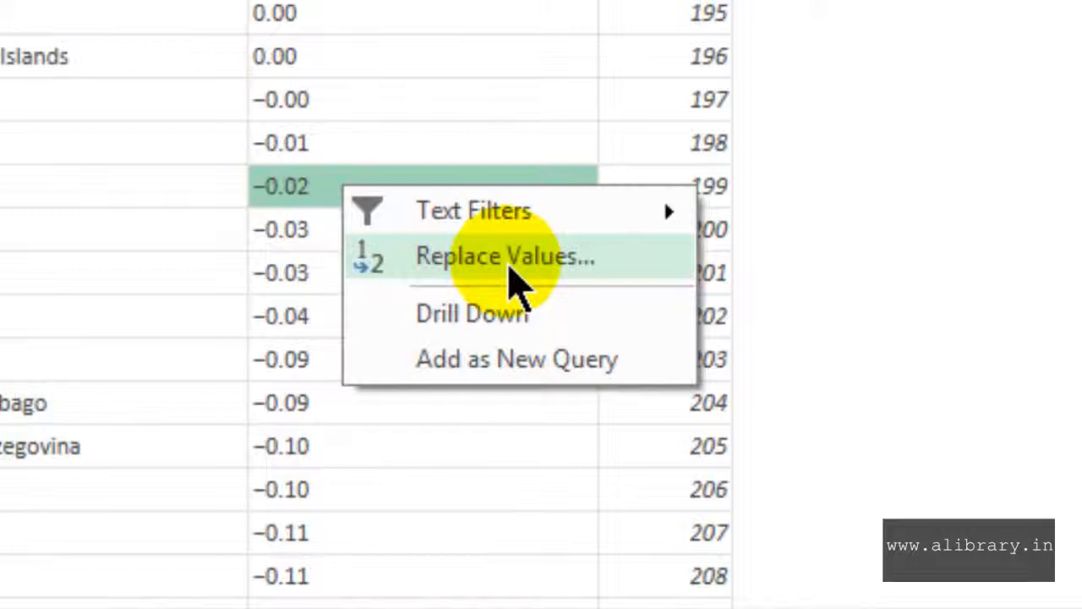
click(302, 245)
- Replace the long minus sign "−" with a hyphen "-" throughout the Population growth rate (%) column, without matching entire cell contents
right_click(351, 233)
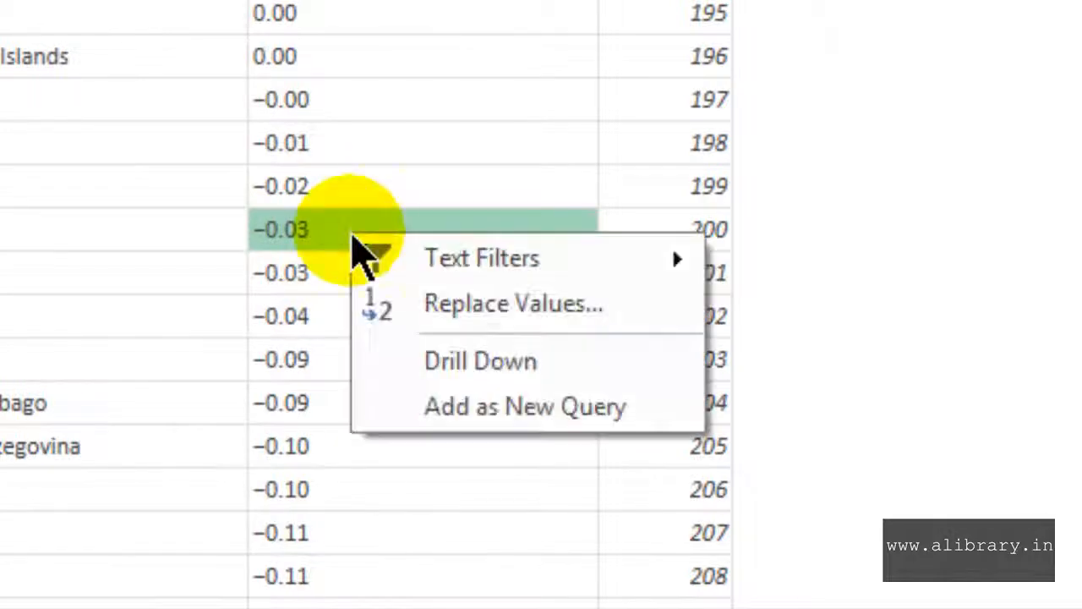
click(504, 306)
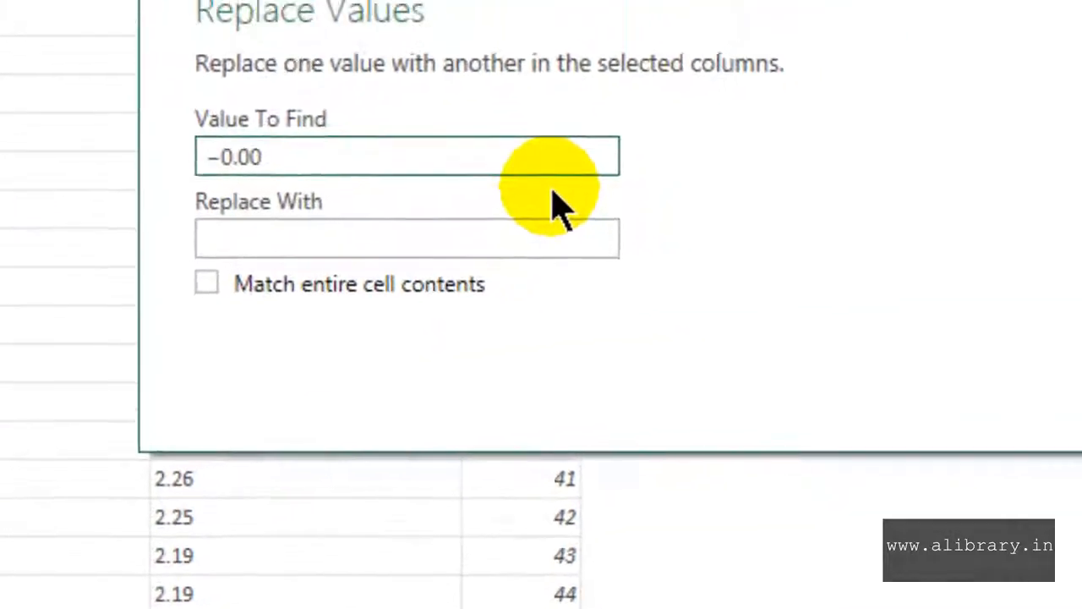
drag(217, 157, 261, 157)
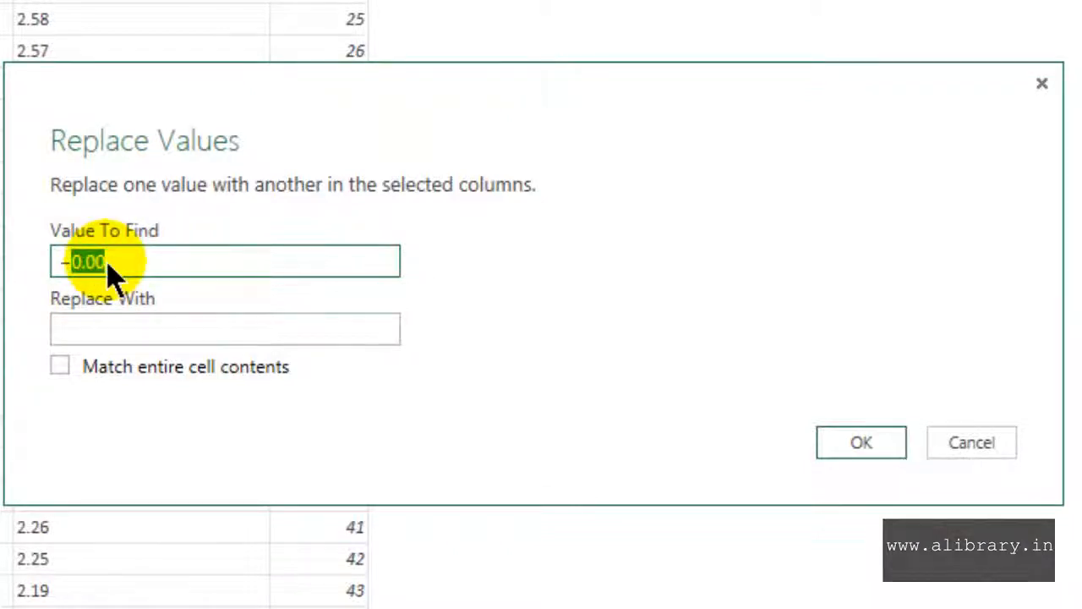
key(BackSpace)
click(94, 330)
text(-)
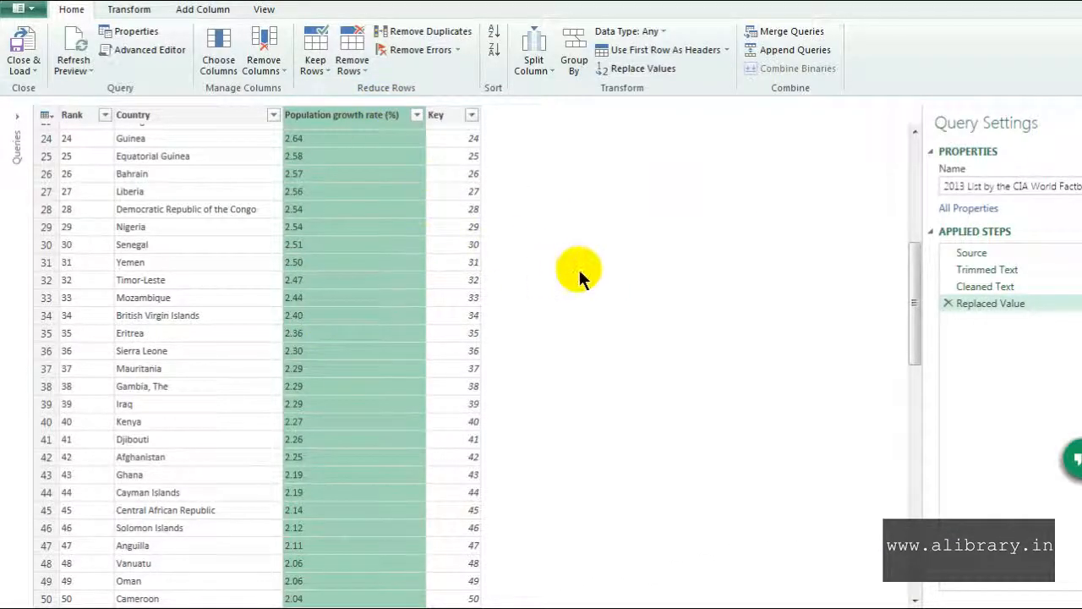
- Set the data type of the Population growth rate (%) column to Decimal Number and check the negative values near the table's end
click(665, 35)
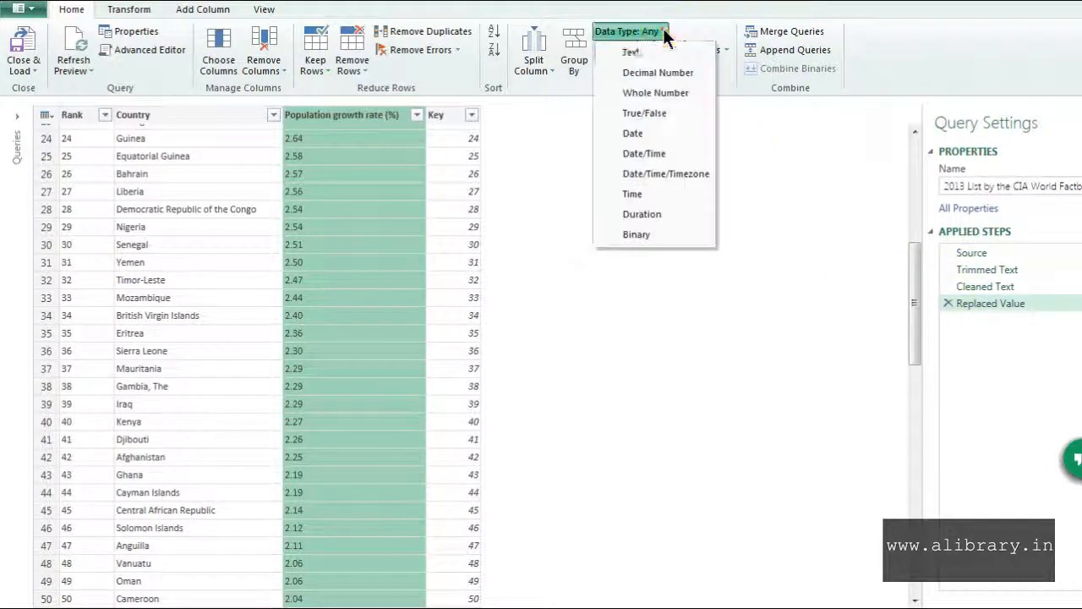
click(650, 73)
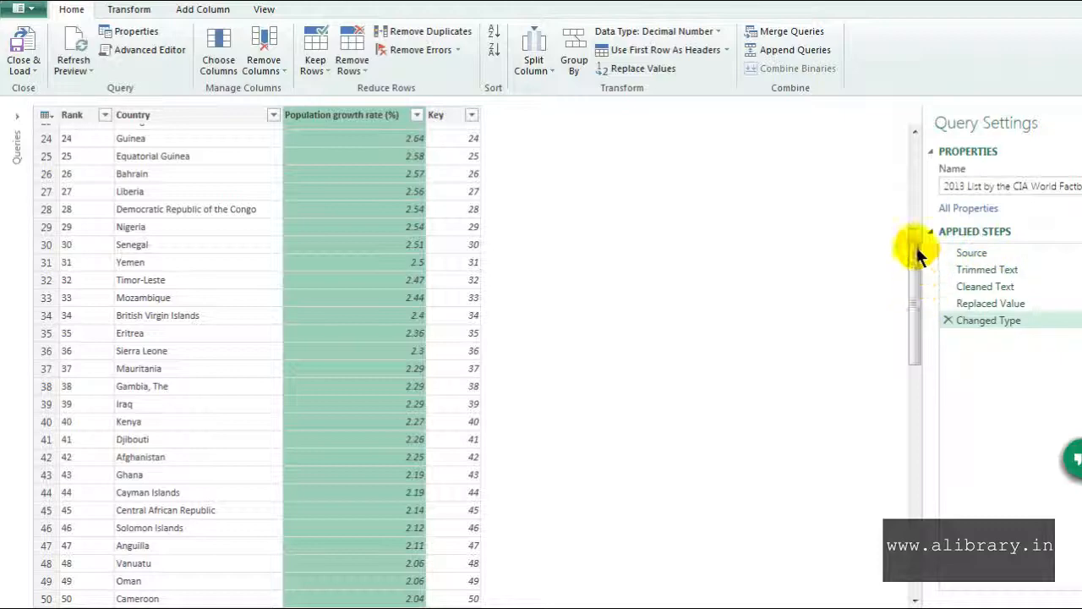
drag(914, 279, 913, 583)
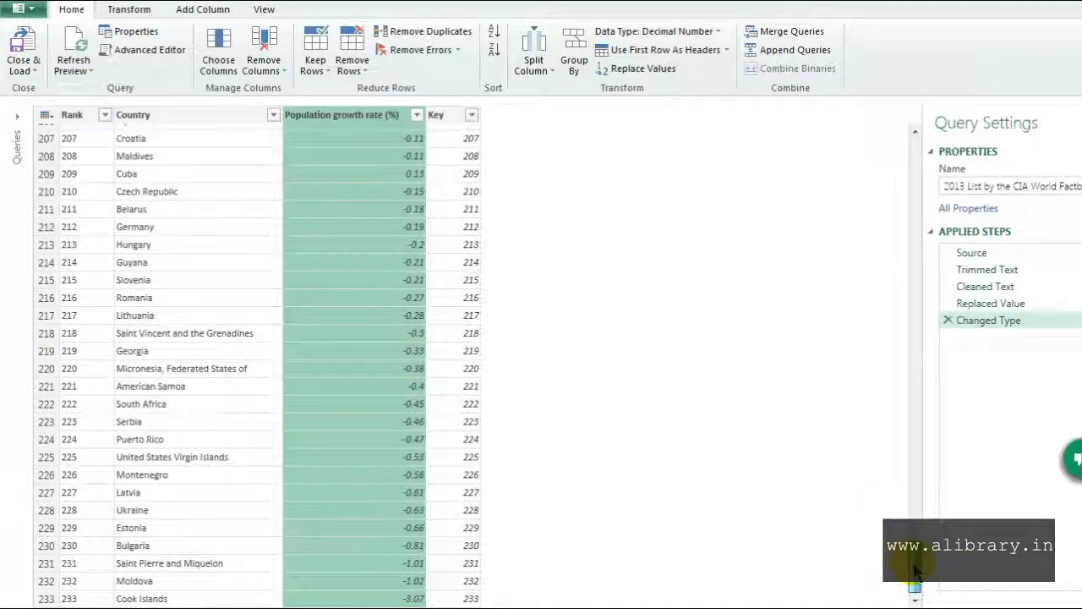
drag(913, 575, 911, 528)
click(406, 227)
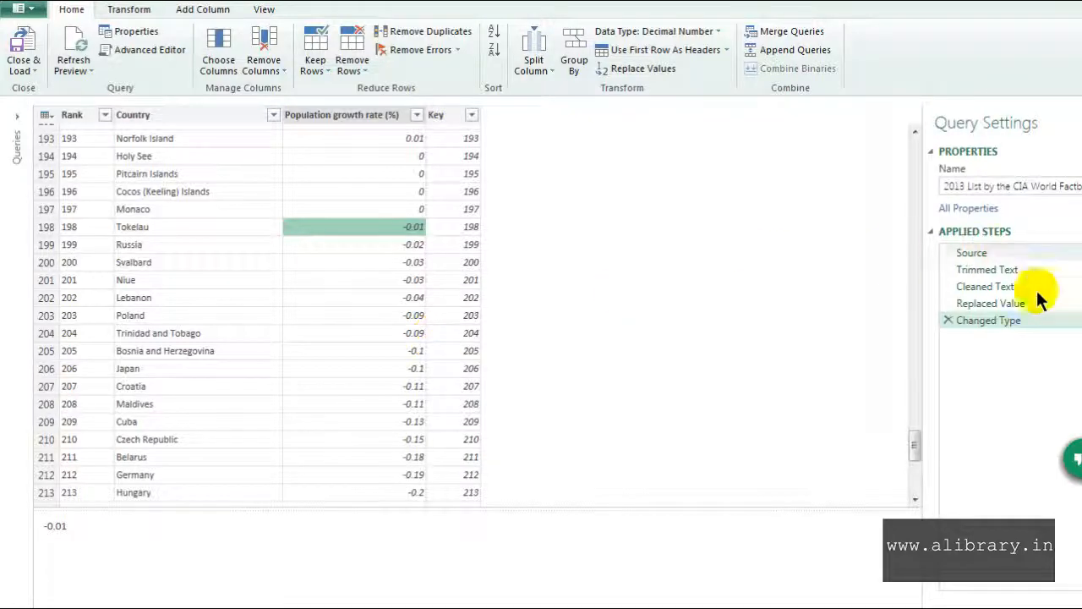
- Review the converted Population growth rate (%) column from the first to the last rows, along with the available data types
drag(917, 445, 910, 141)
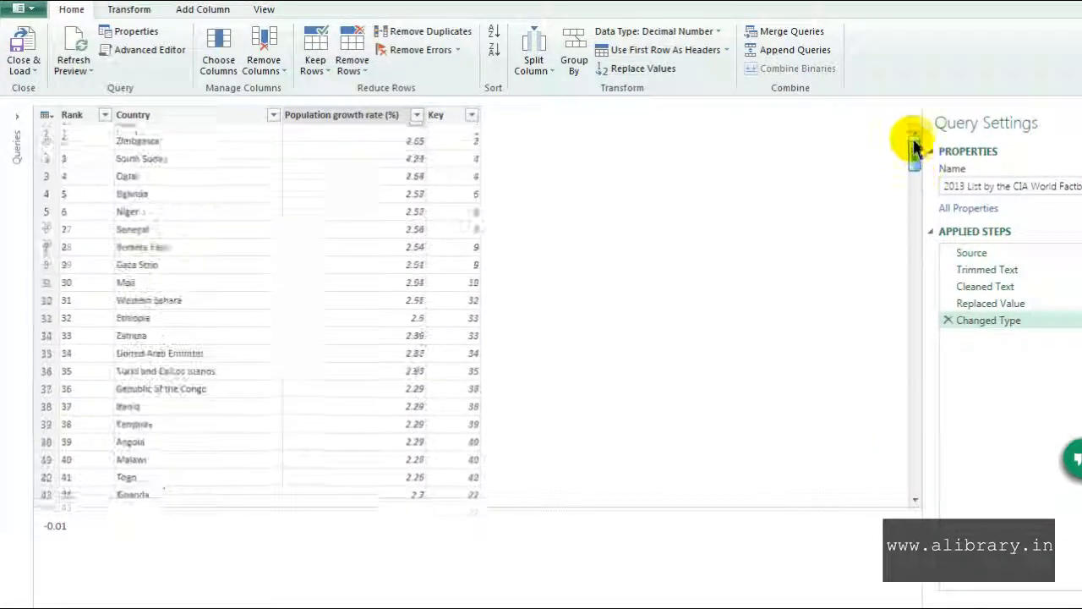
click(366, 114)
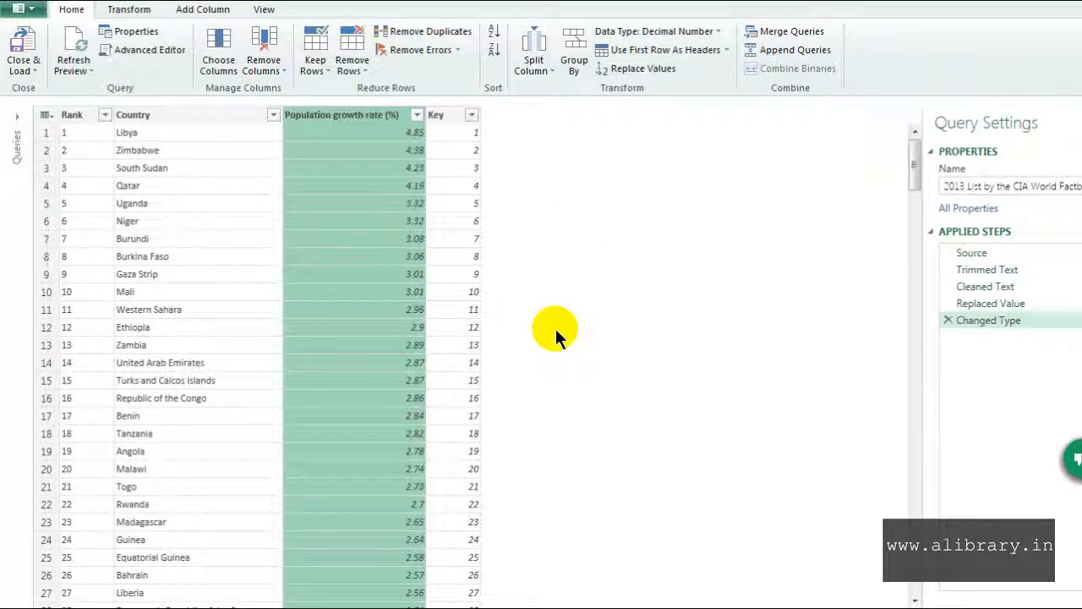
click(341, 256)
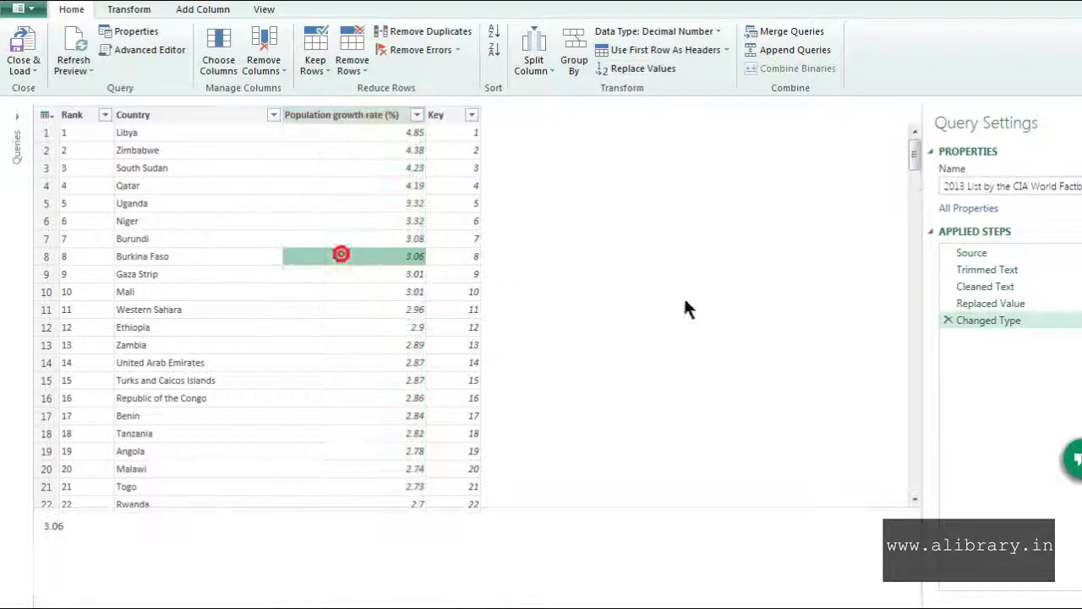
drag(915, 157, 804, 90)
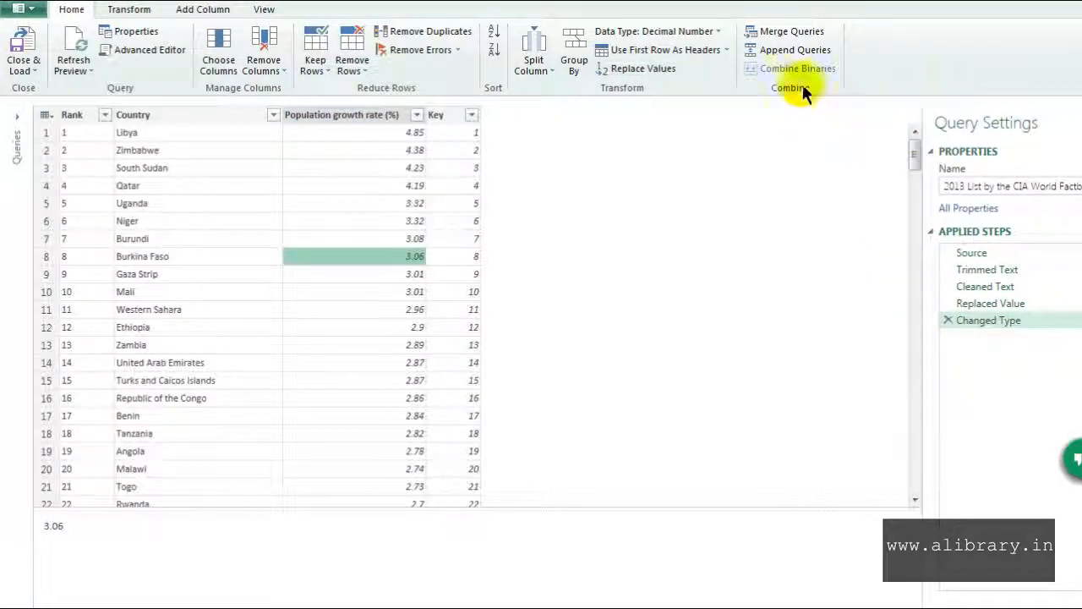
click(715, 34)
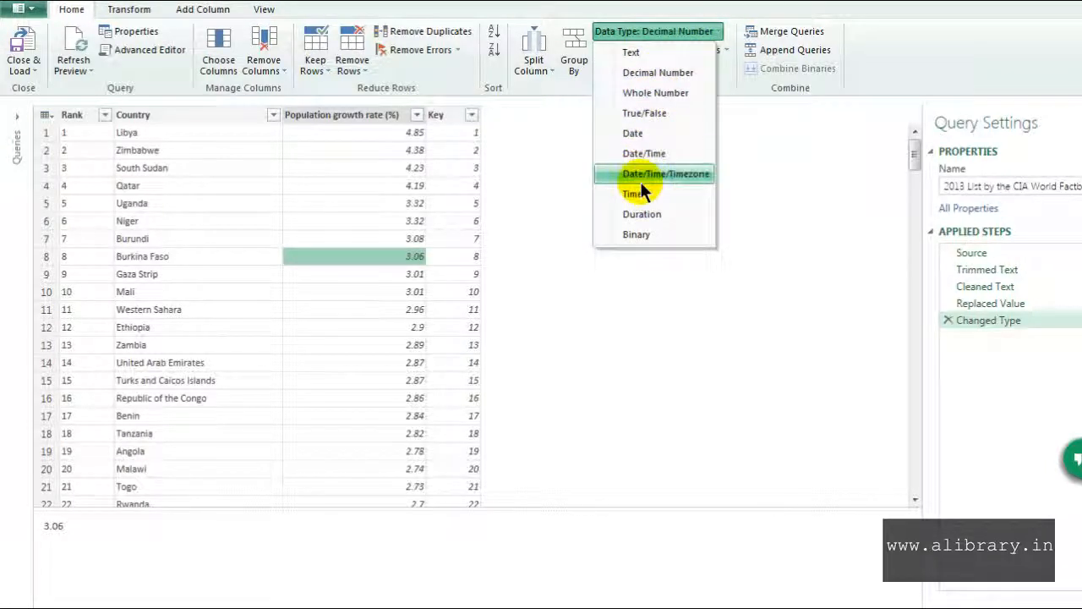
click(575, 196)
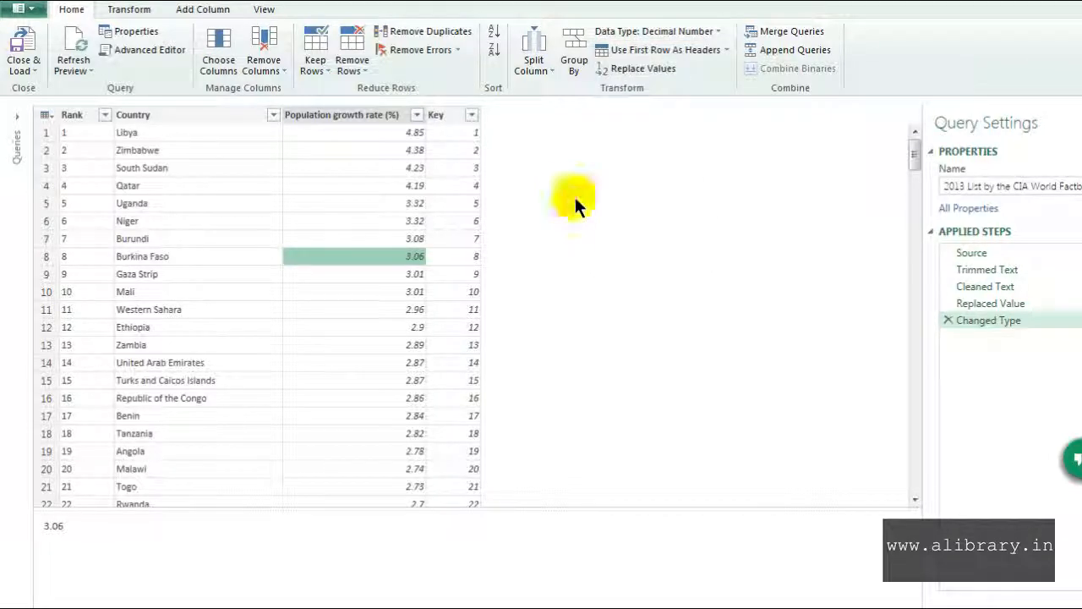
drag(913, 150, 905, 452)
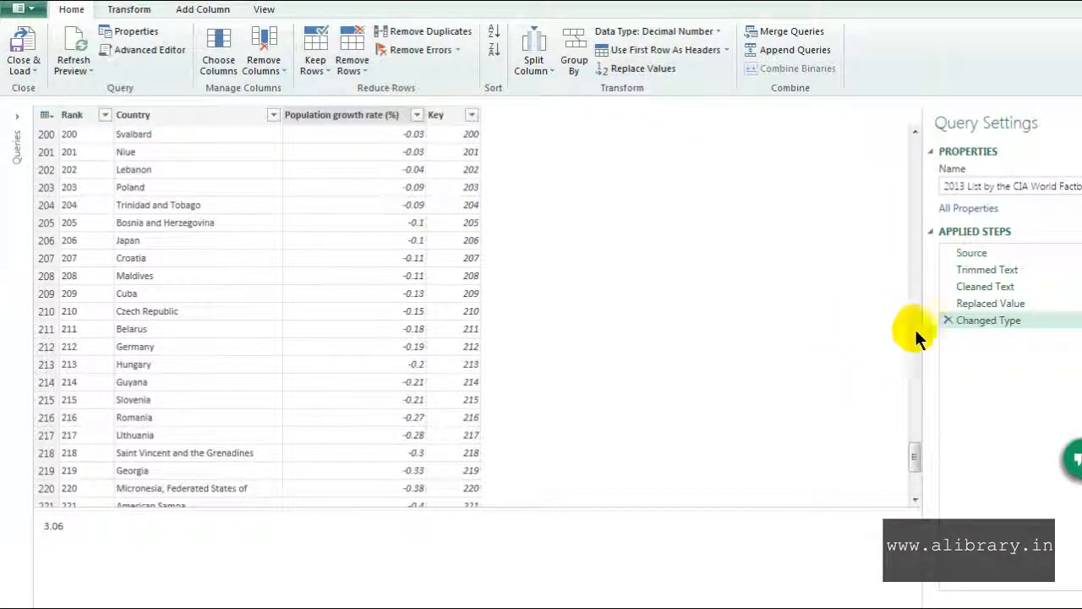
drag(917, 448, 918, 138)
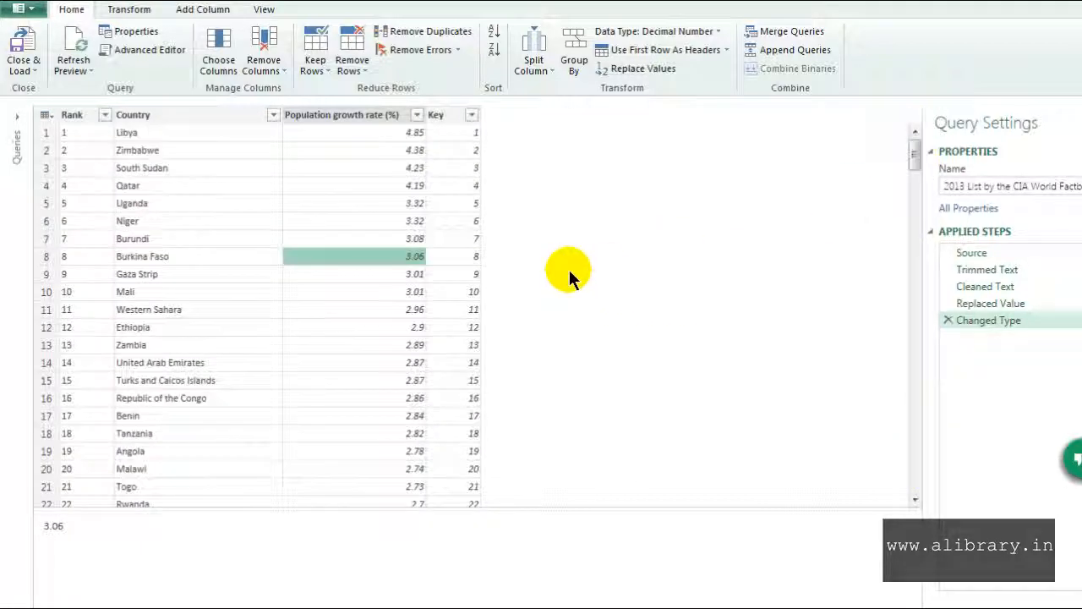